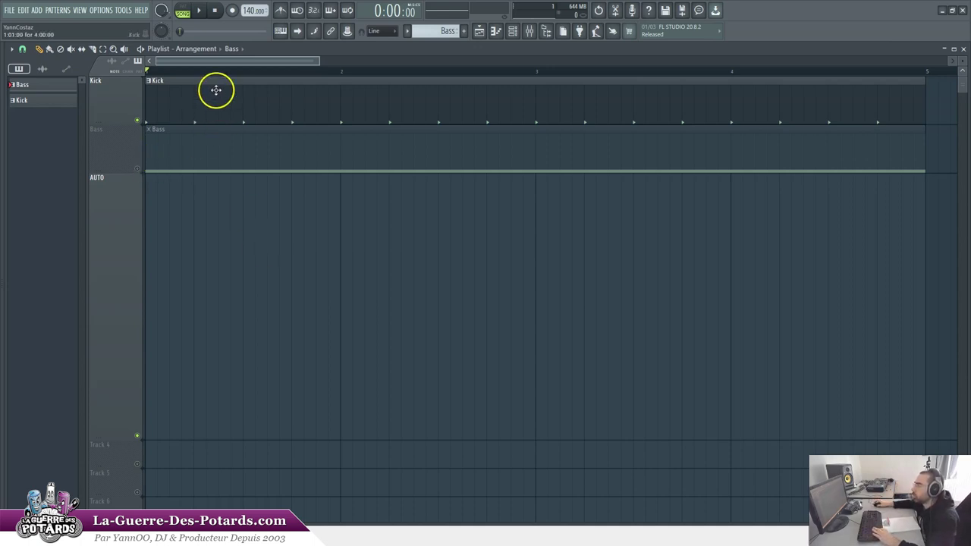
- Play the soloed kick pattern and check its level on the Kick mixer track
key(space)
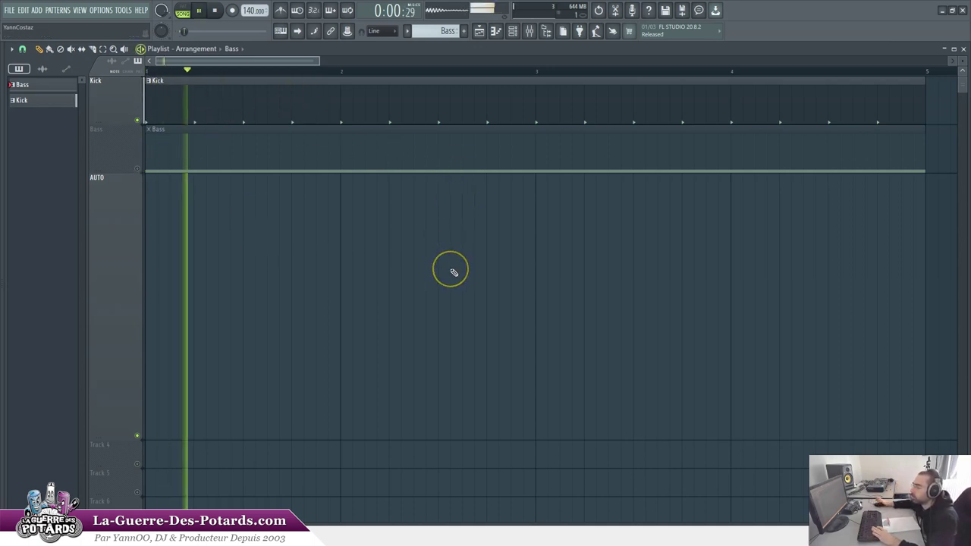
key(F9)
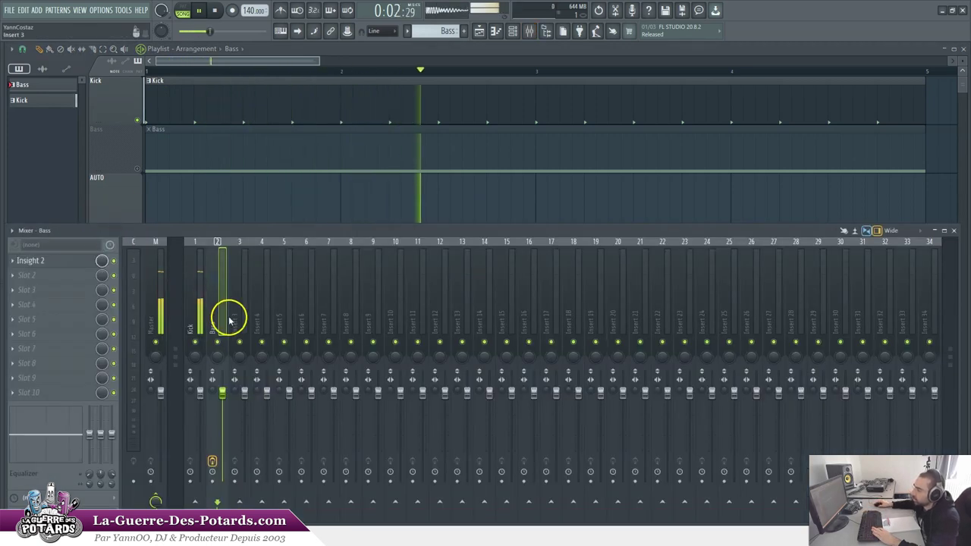
click(201, 294)
key(space)
key(F9)
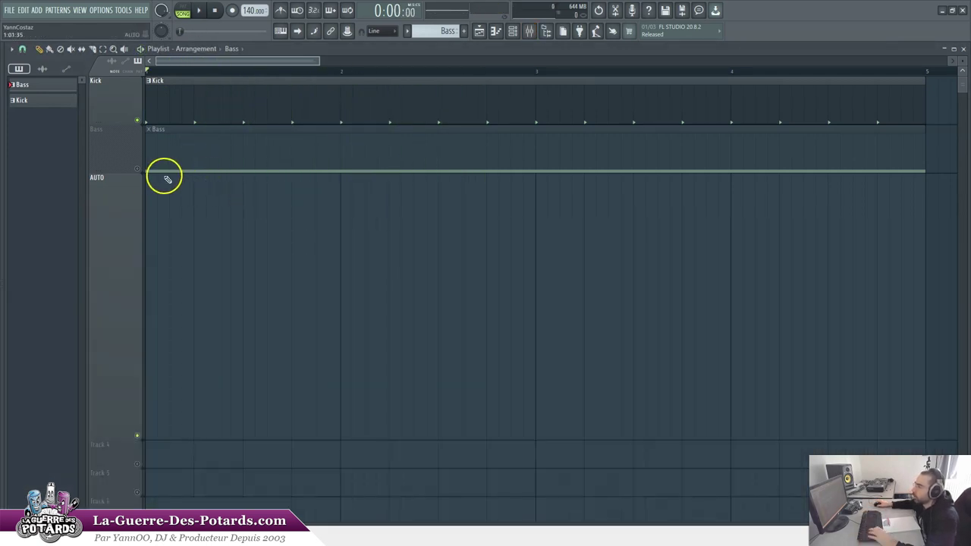
- Solo the Bass playlist track, play it and check its level in the mixer
click(140, 173)
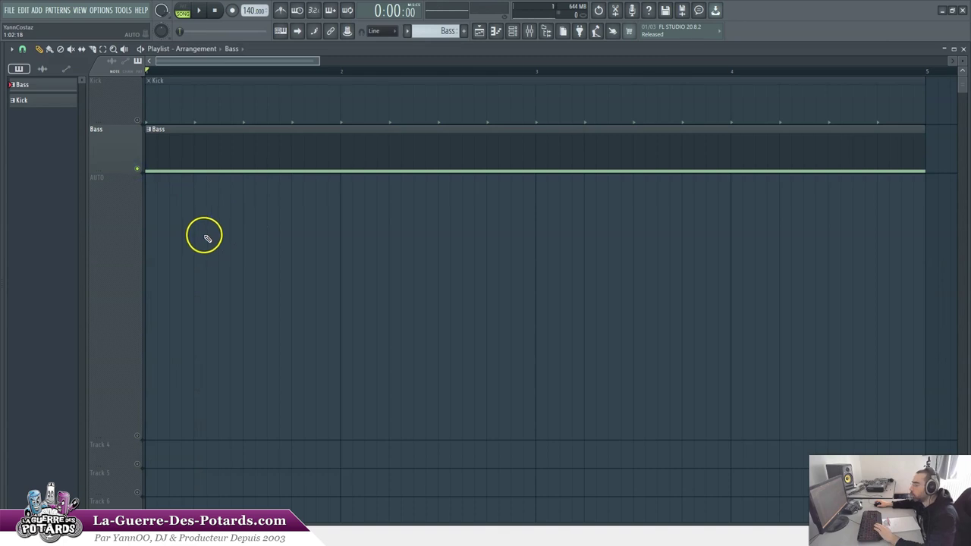
key(space)
key(F9)
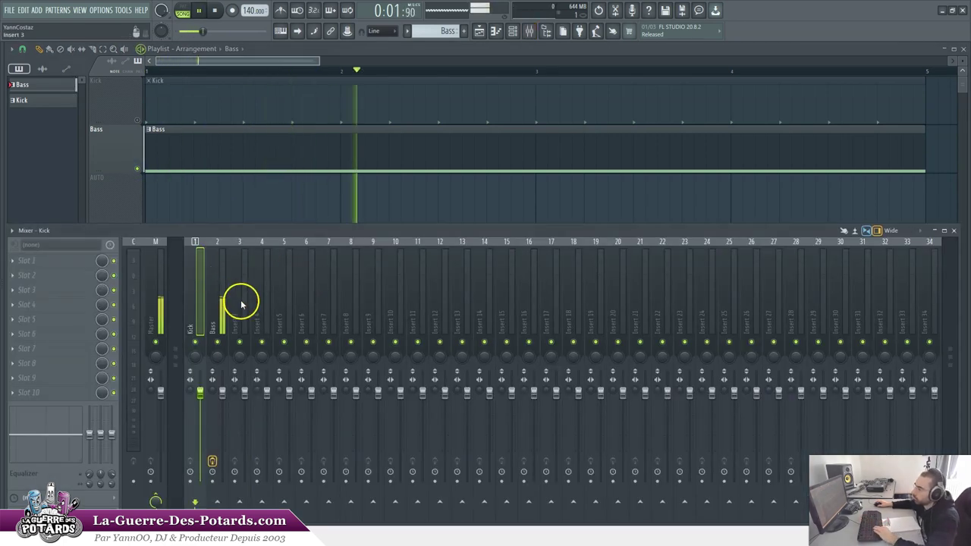
key(space)
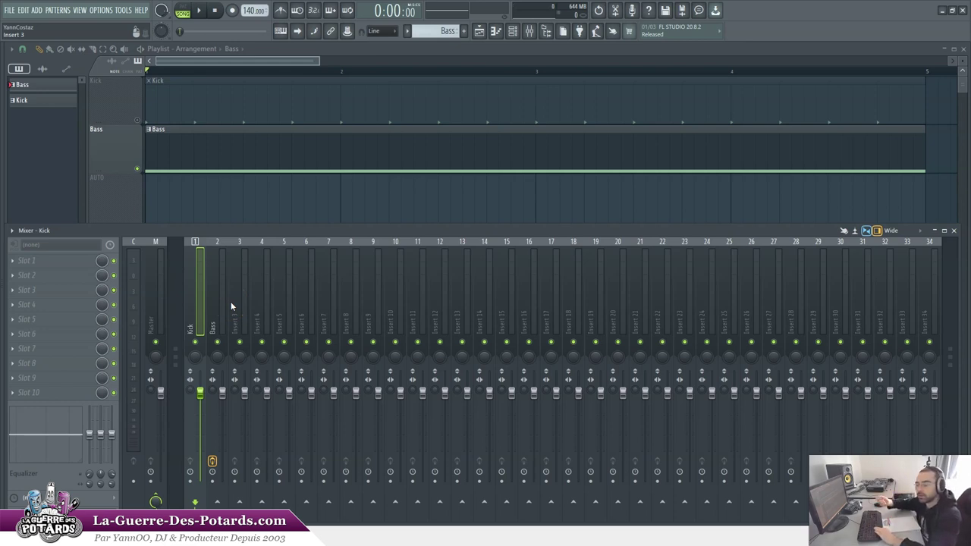
key(F9)
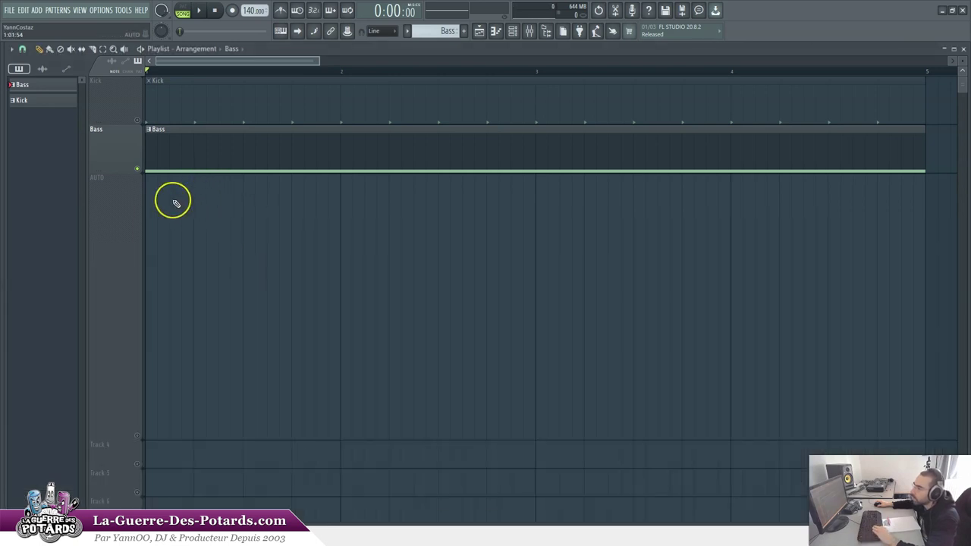
key(F6)
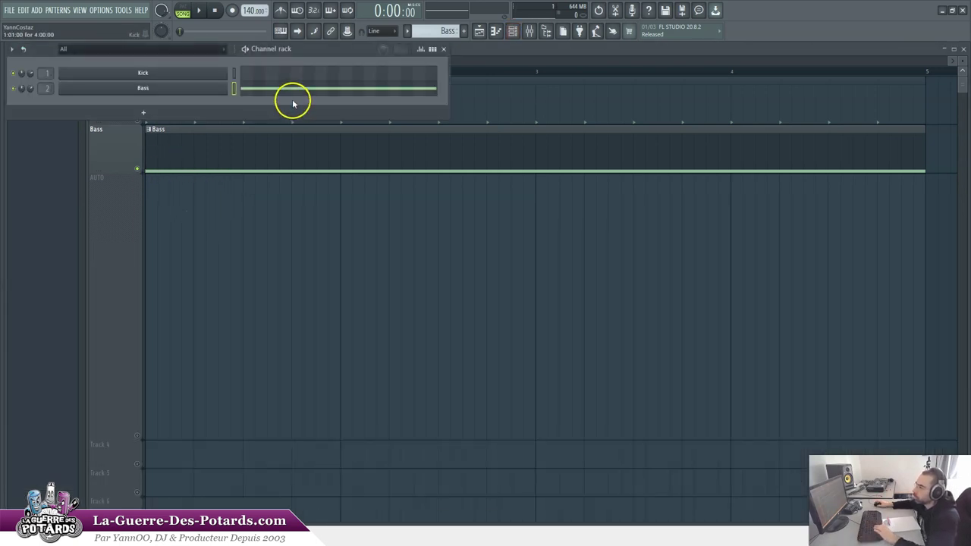
key(F6)
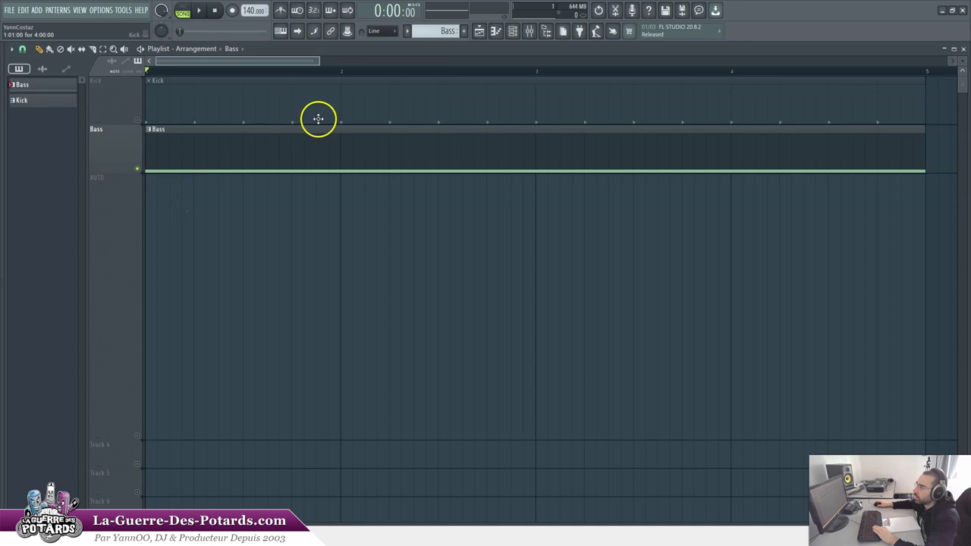
scroll(277, 70, down, 2)
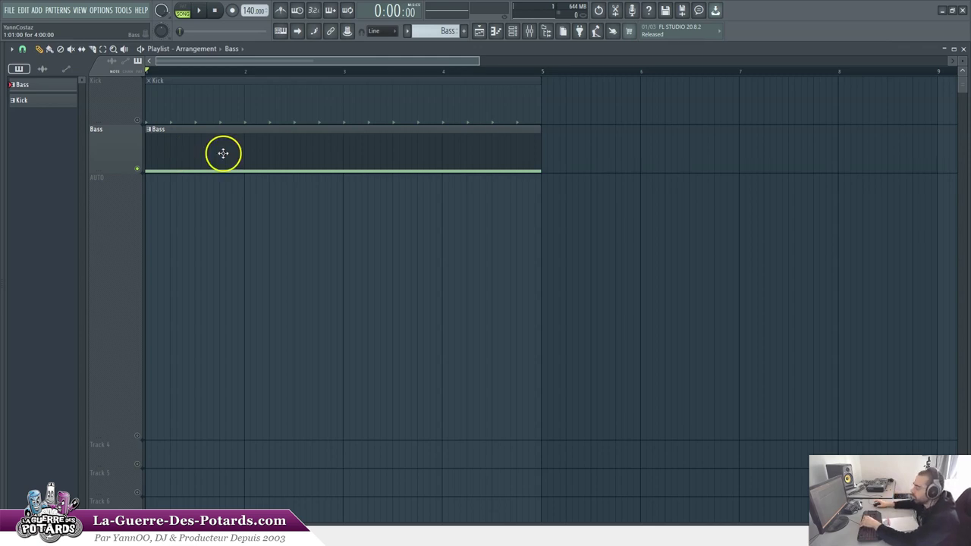
- Open the mixer and select the Bass track
key(F9)
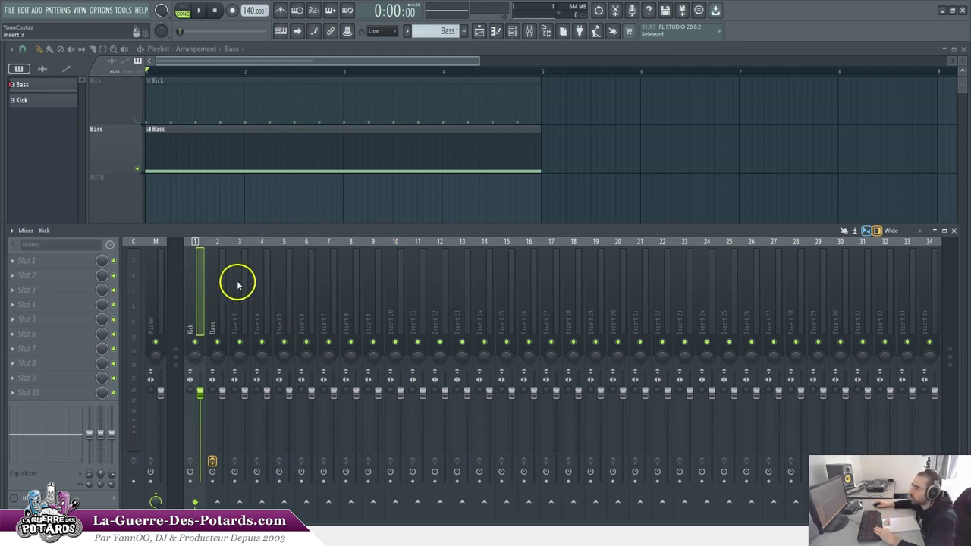
click(214, 262)
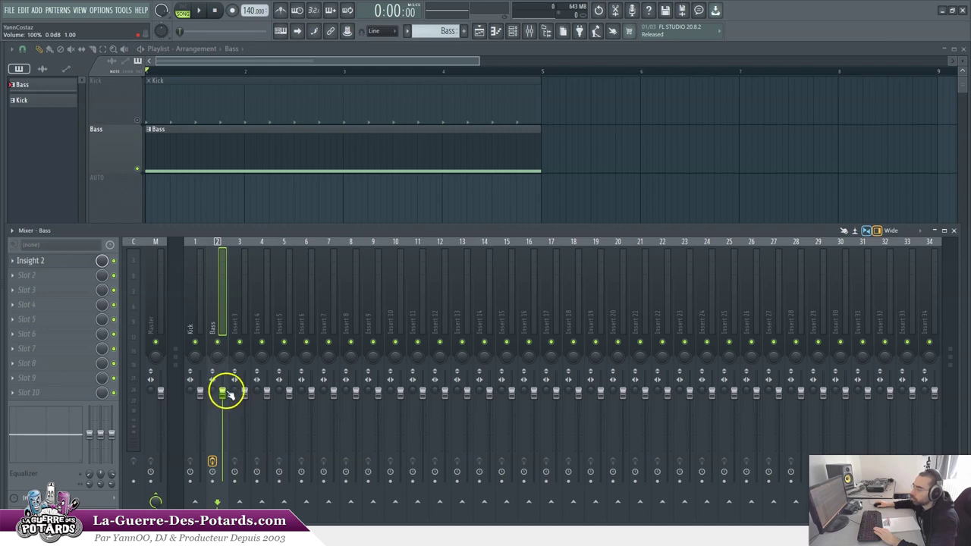
- Lower the Bass mixer track's volume fader to 0%, raise it partway and reset it to its default
drag(220, 425, 186, 130)
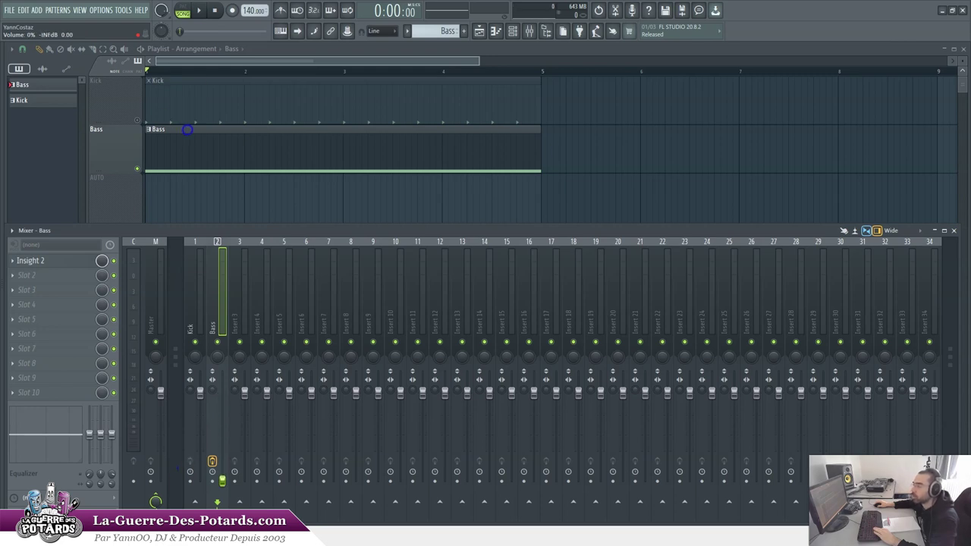
drag(188, 121, 217, 23)
drag(219, 494, 219, 437)
right_click(223, 397)
click(232, 368)
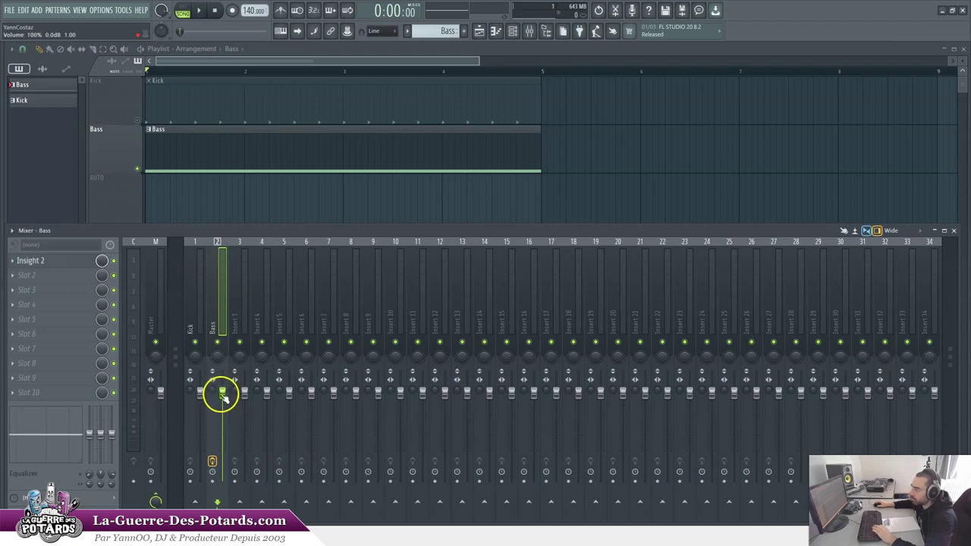
- Create an automation clip for the Bass mixer track's volume and activate the AUTO playlist track
right_click(223, 395)
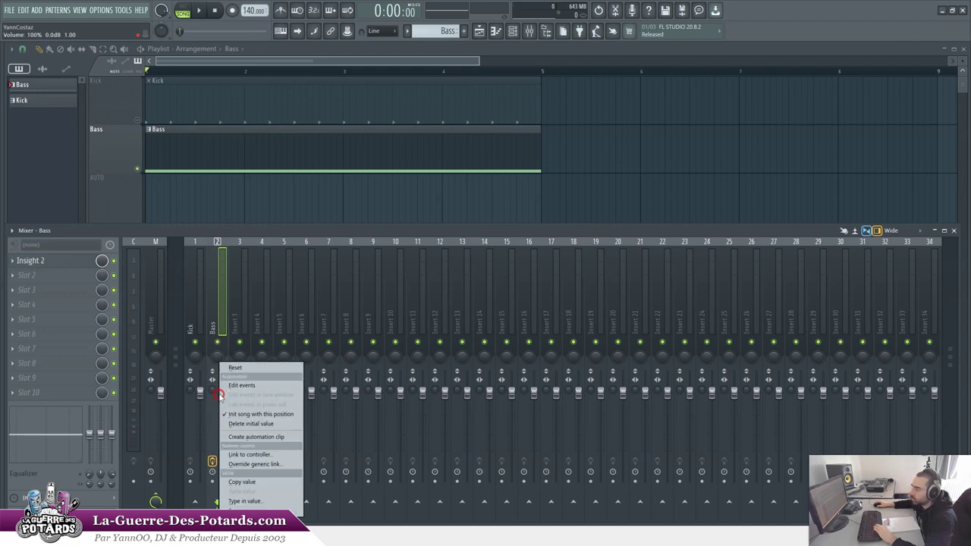
click(265, 439)
click(205, 173)
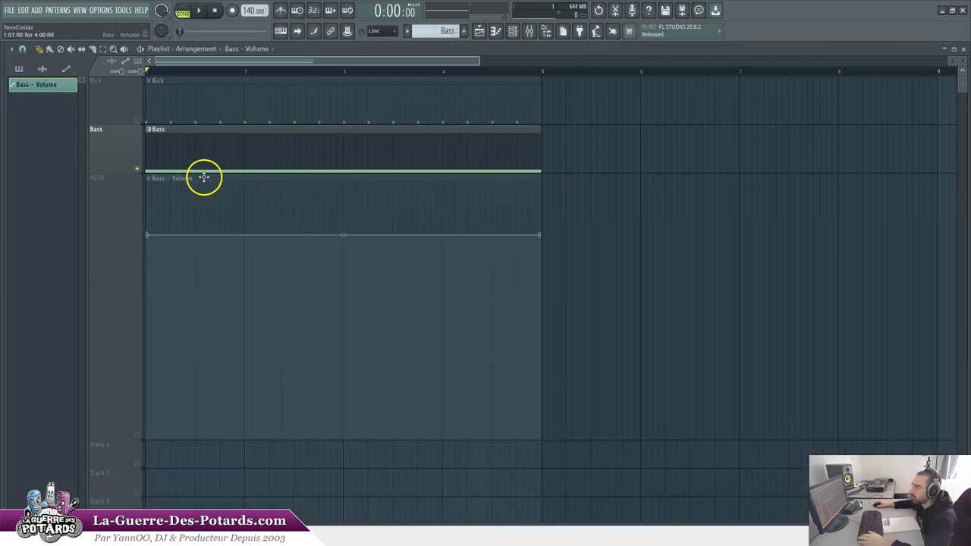
click(137, 436)
drag(326, 177, 285, 176)
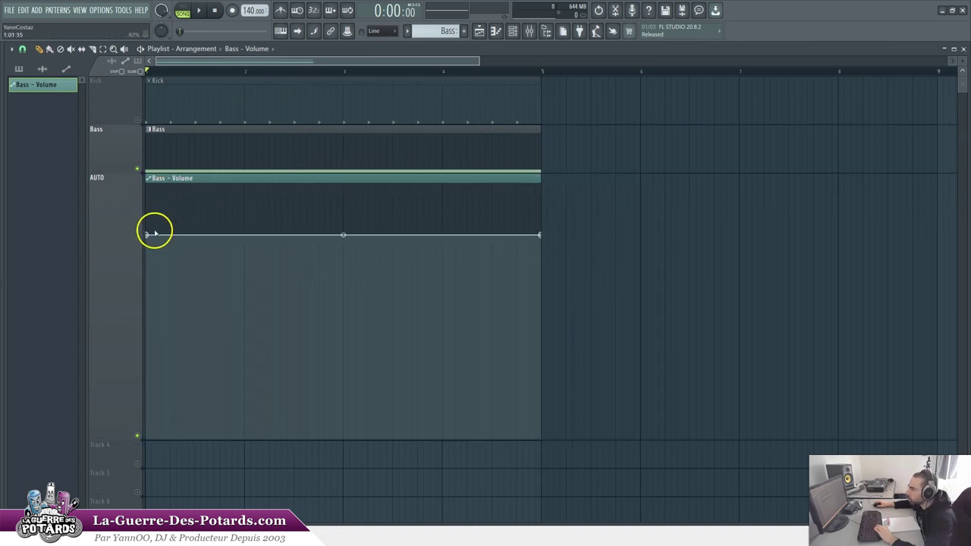
- Try moving the first and last points of the Bass volume automation clip, undoing each move
mouse_move(150, 236)
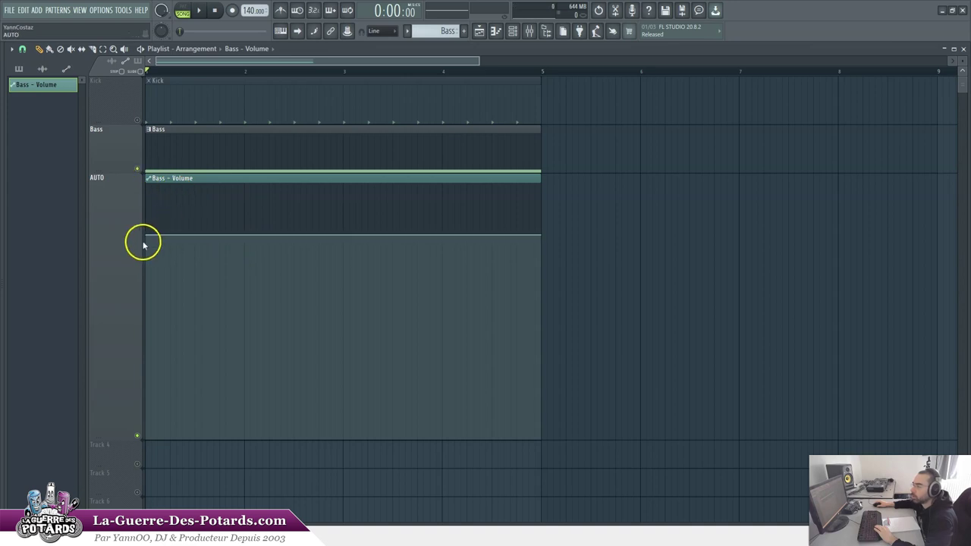
drag(147, 235, 126, 269)
key(ctrl+z)
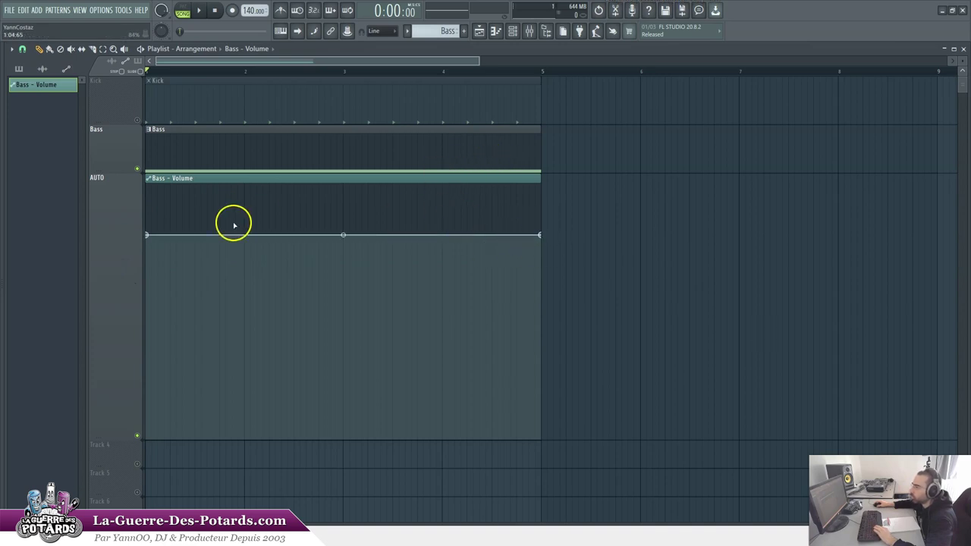
mouse_move(539, 235)
mouse_down()
mouse_move(531, 239)
mouse_move(546, 253)
mouse_up()
key(ctrl+z)
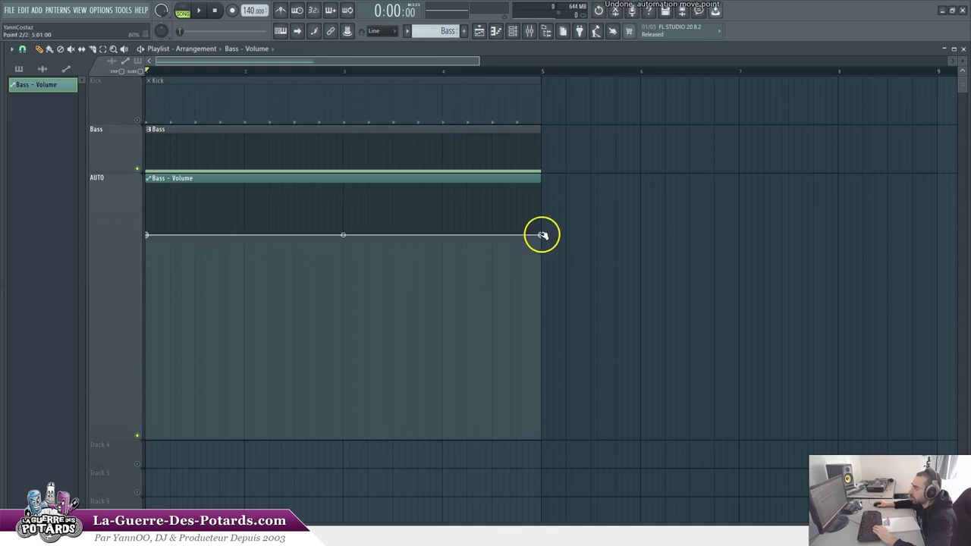
- Set the last point of the Bass volume automation to Pulse mode and lower it to about 35%
right_click(541, 235)
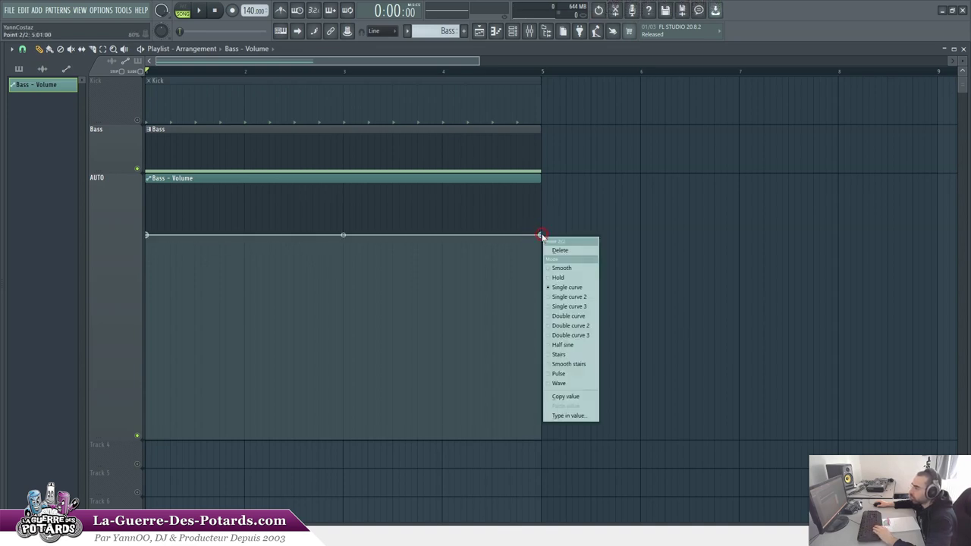
click(560, 374)
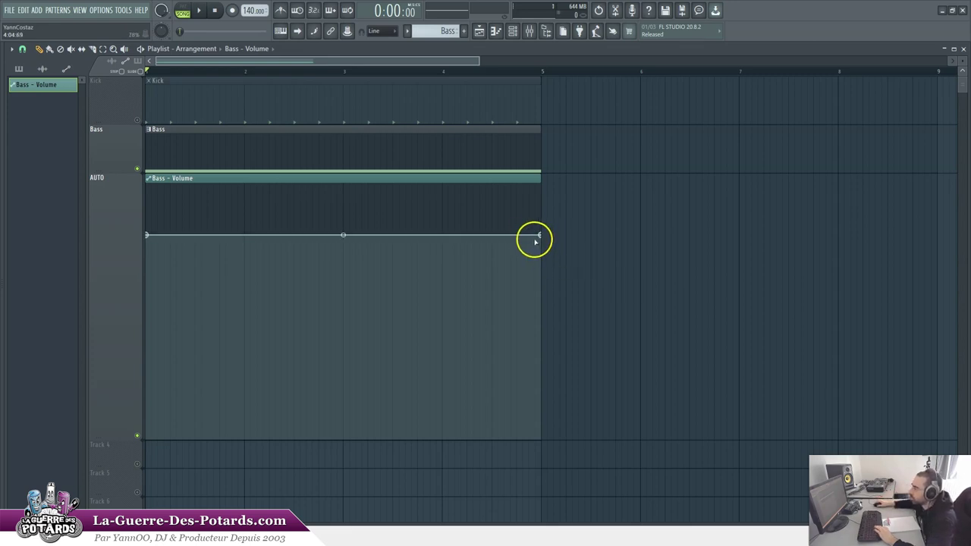
drag(541, 235, 554, 350)
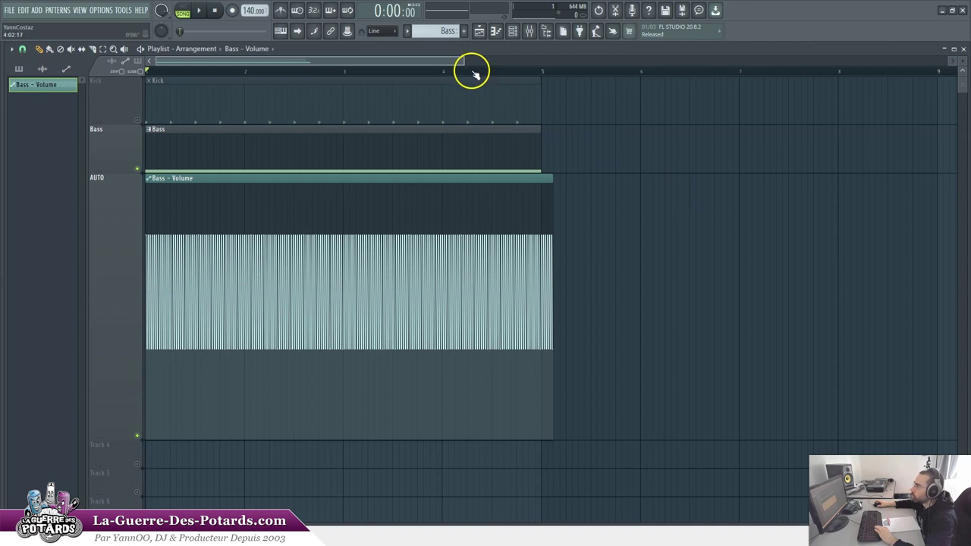
- Move the last automation point back to the start of bar 5 and lower it to deepen the volume pulses
scroll(474, 72, up, 3)
scroll(473, 72, up, 3)
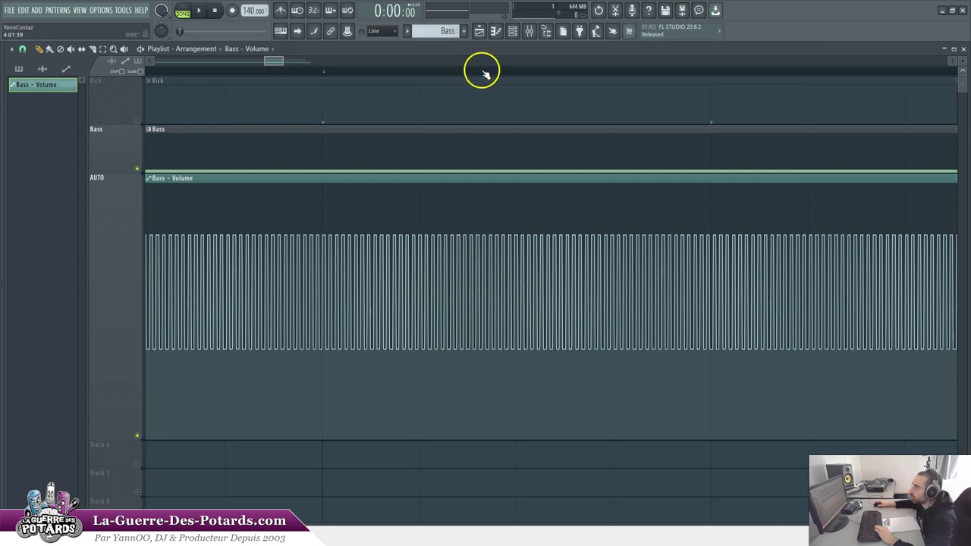
scroll(481, 69, down, 4)
scroll(601, 74, up, 2)
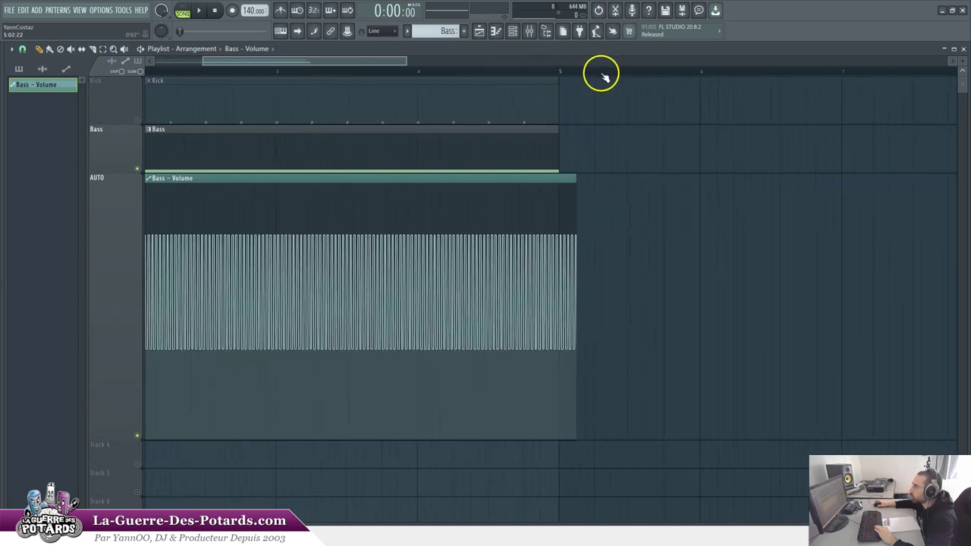
drag(393, 62, 275, 63)
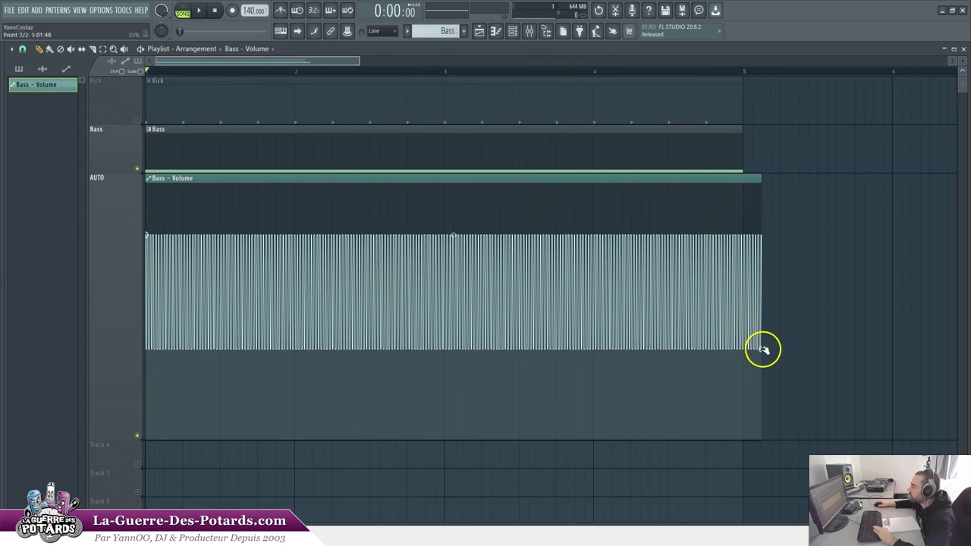
drag(762, 350, 745, 374)
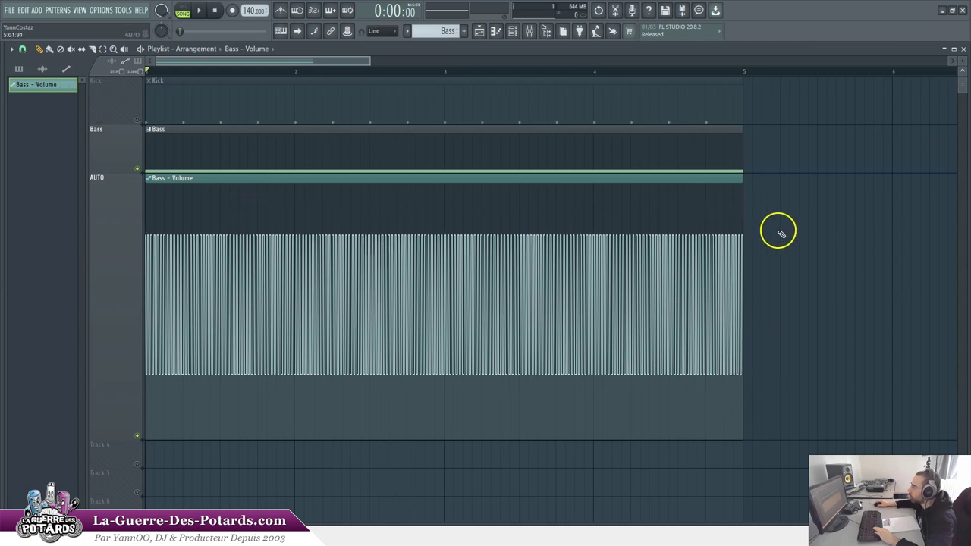
drag(742, 371, 750, 401)
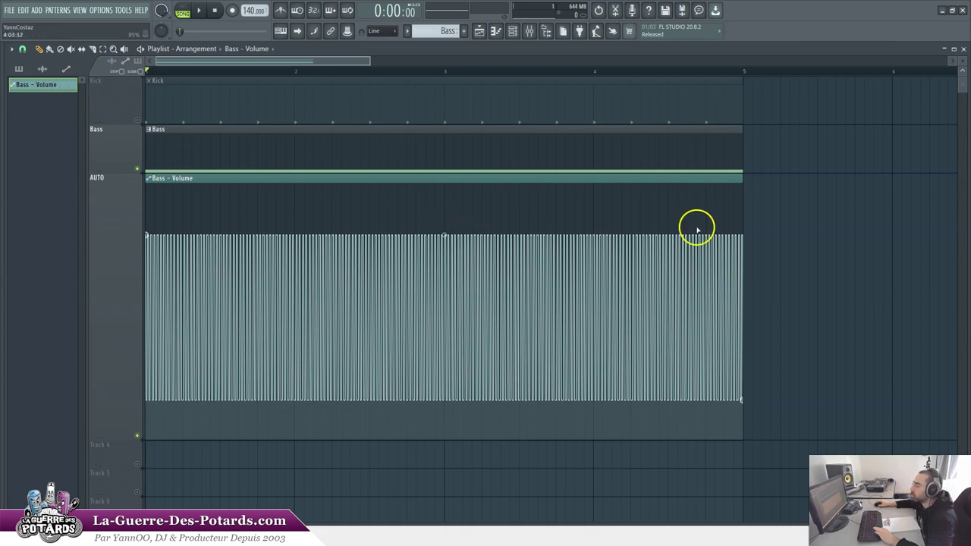
- Adjust the tension point of the Bass volume automation to slow the pulses to roughly one per beat
drag(446, 233, 403, 491)
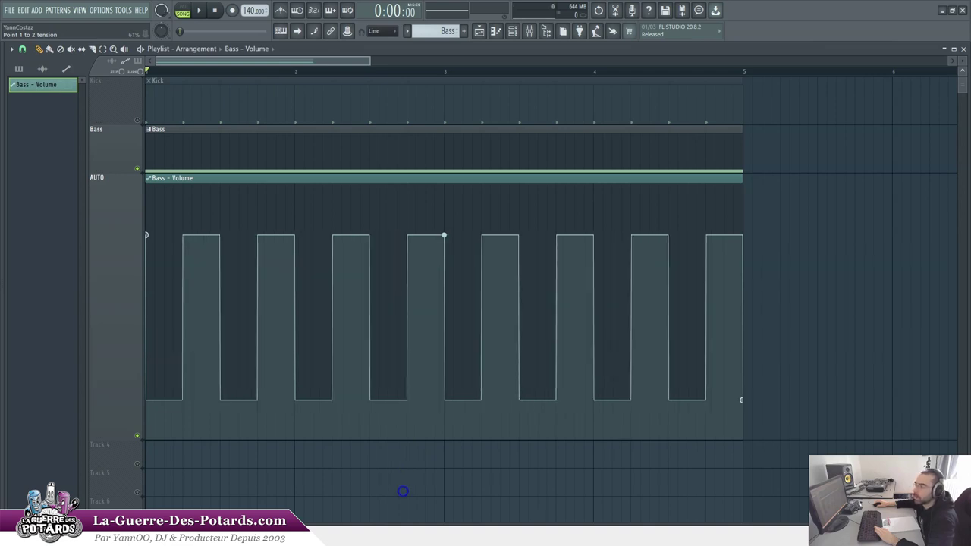
drag(403, 492, 385, 22)
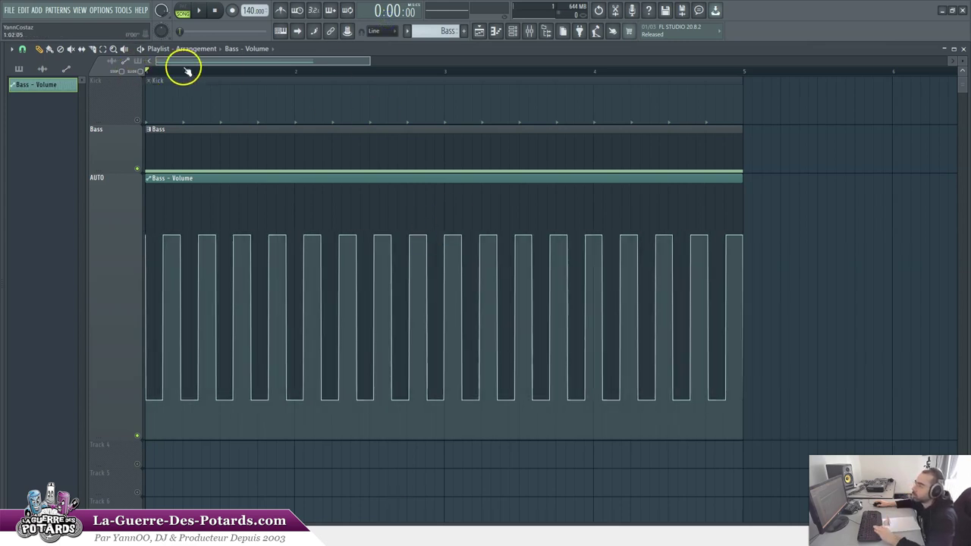
scroll(189, 73, up, 4)
drag(200, 61, 90, 55)
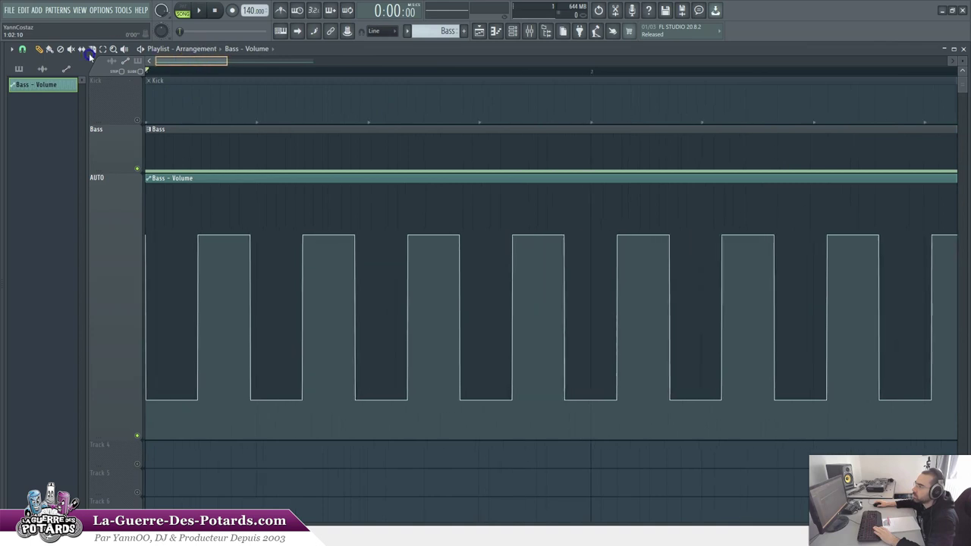
- Unmute the Kick playlist track and mute the AUTO track to hear kick and bass without automation
click(139, 121)
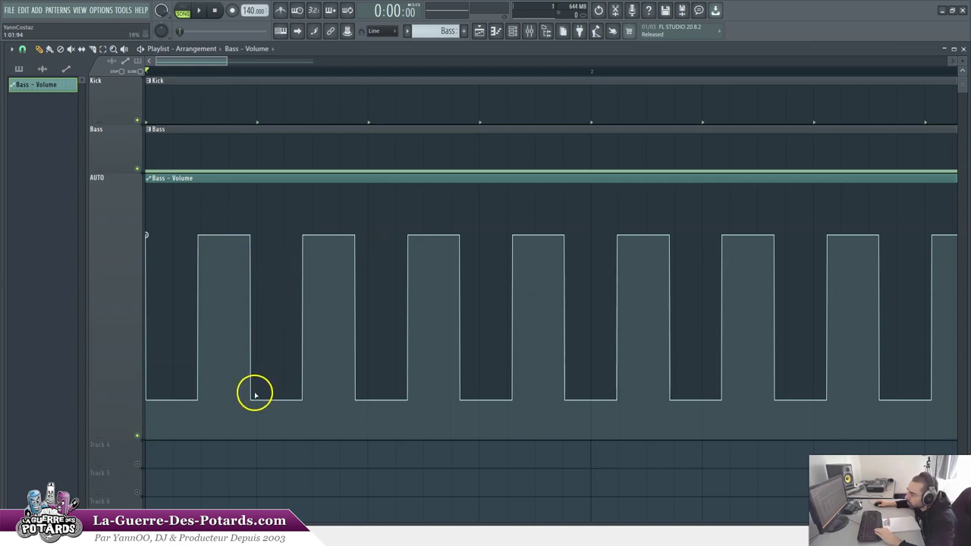
scroll(430, 77, down, 2)
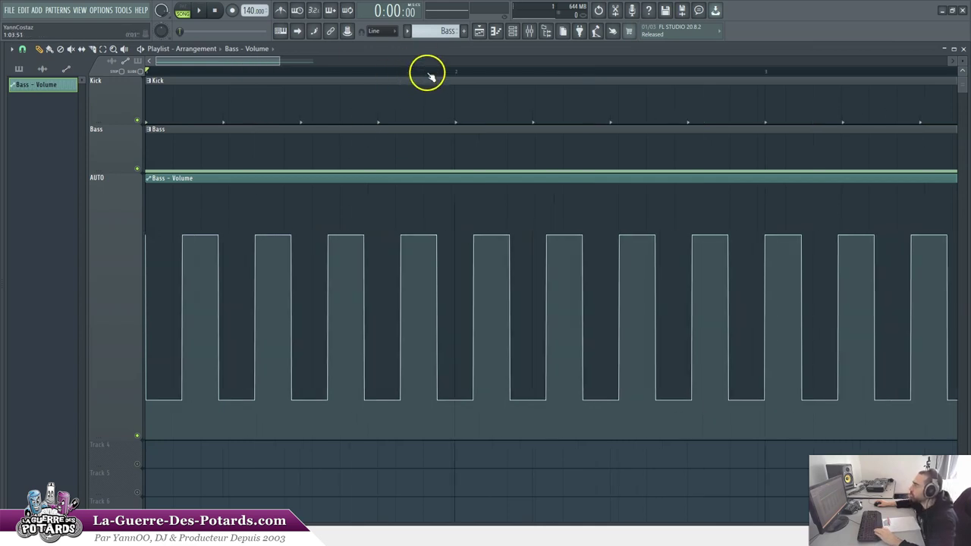
scroll(429, 76, down, 1)
mouse_move(607, 232)
mouse_down()
mouse_move(603, 213)
mouse_move(602, 228)
mouse_up()
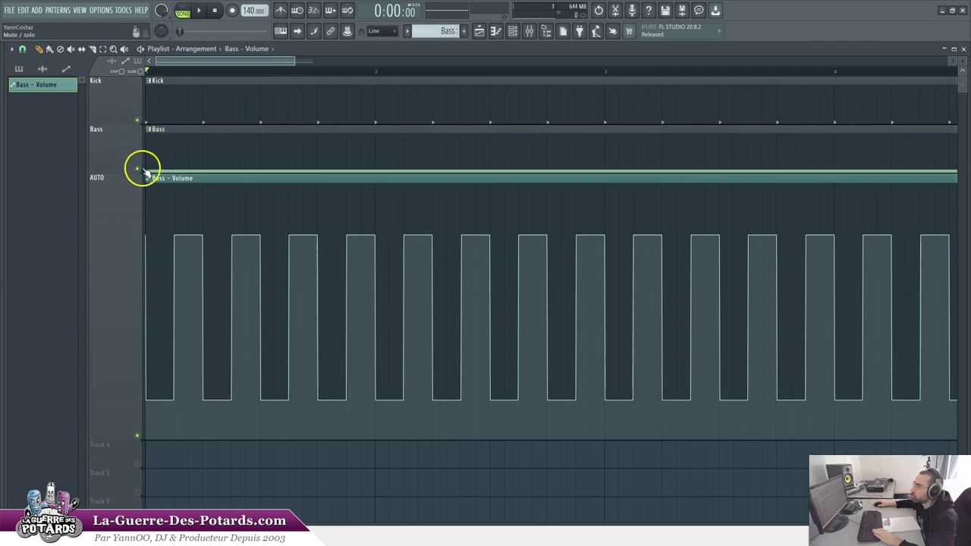
click(137, 435)
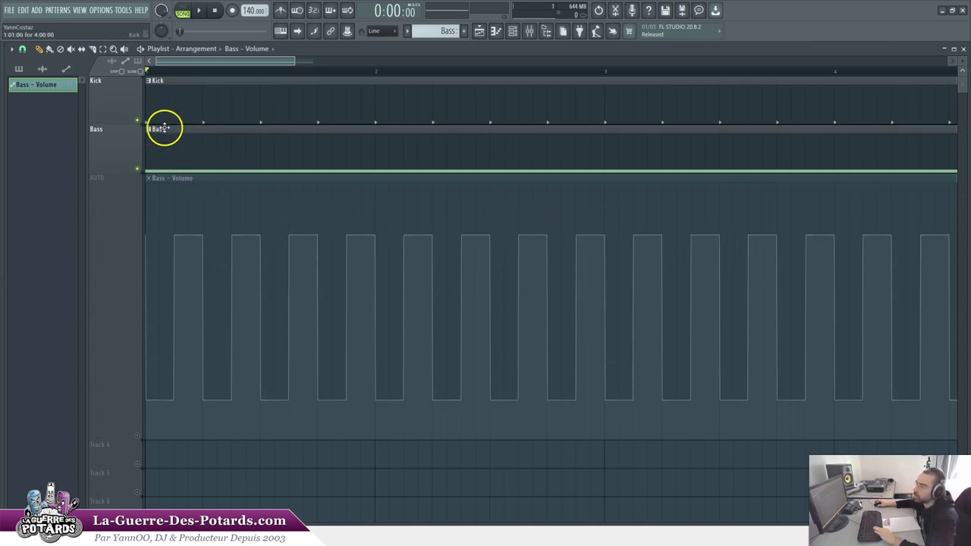
- Play the kick and bass without the automation while watching their levels in the mixer
key(F9)
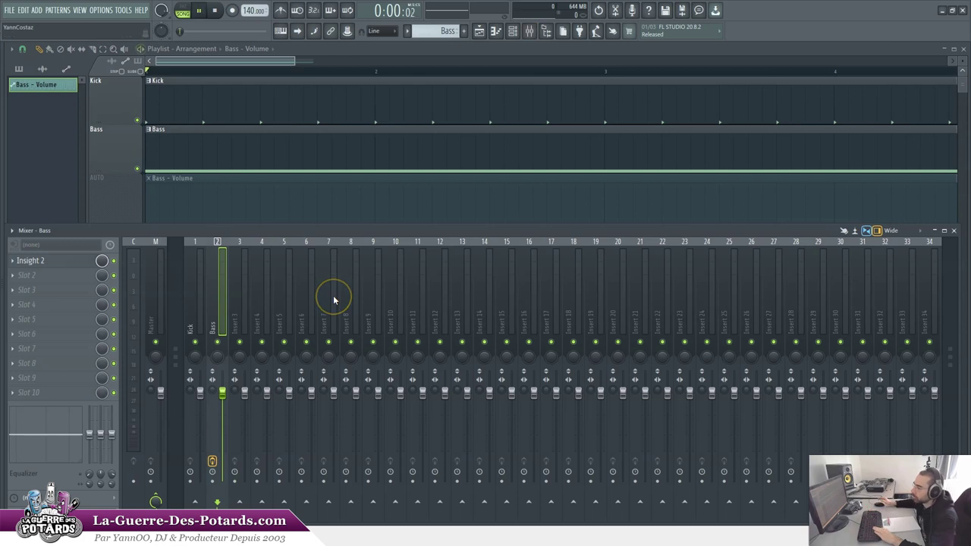
key(space)
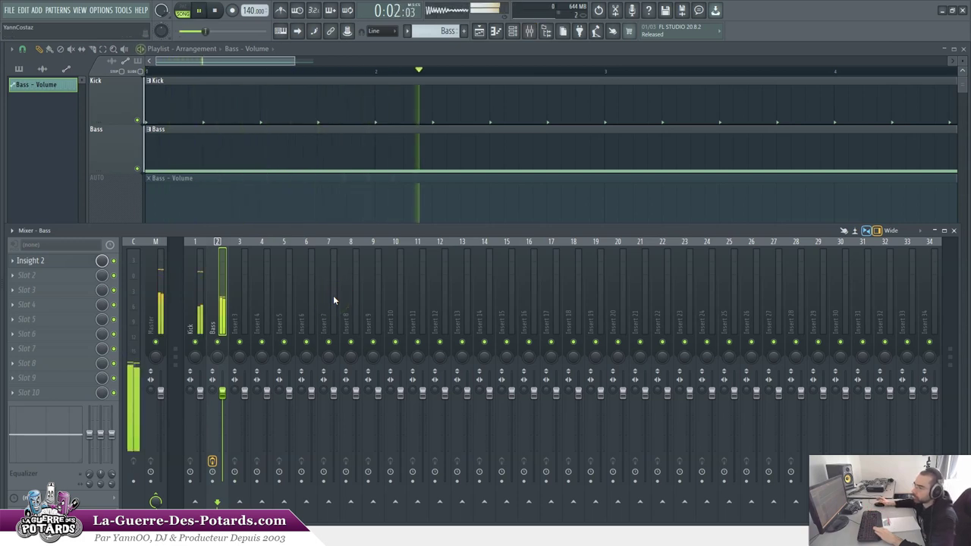
key(space)
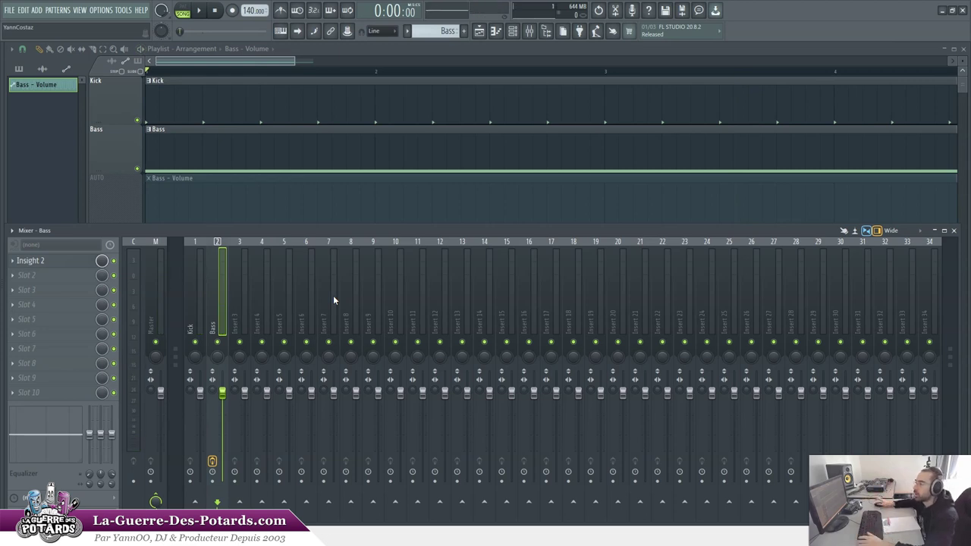
key(F9)
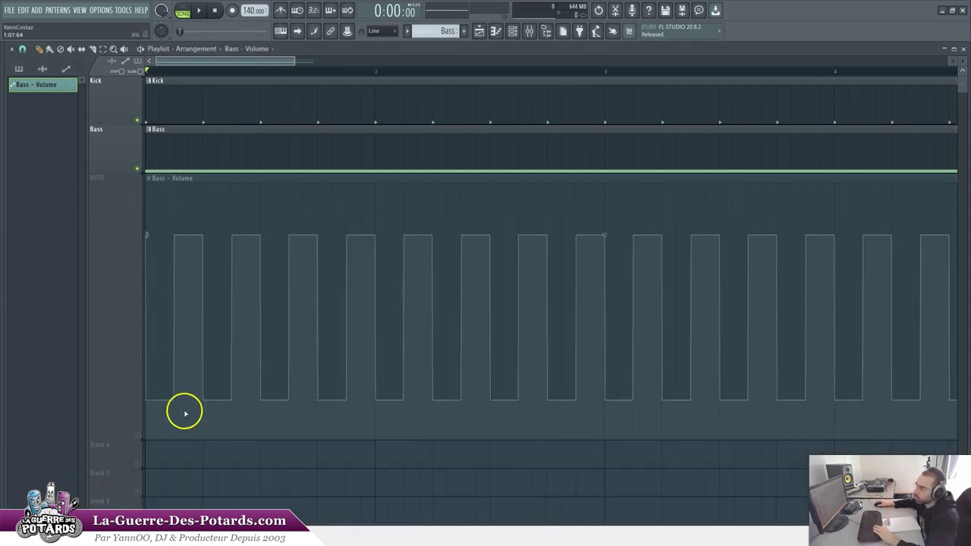
- Unmute the AUTO track and play the kick and bass while watching the pulsing volume in the mixer
click(137, 435)
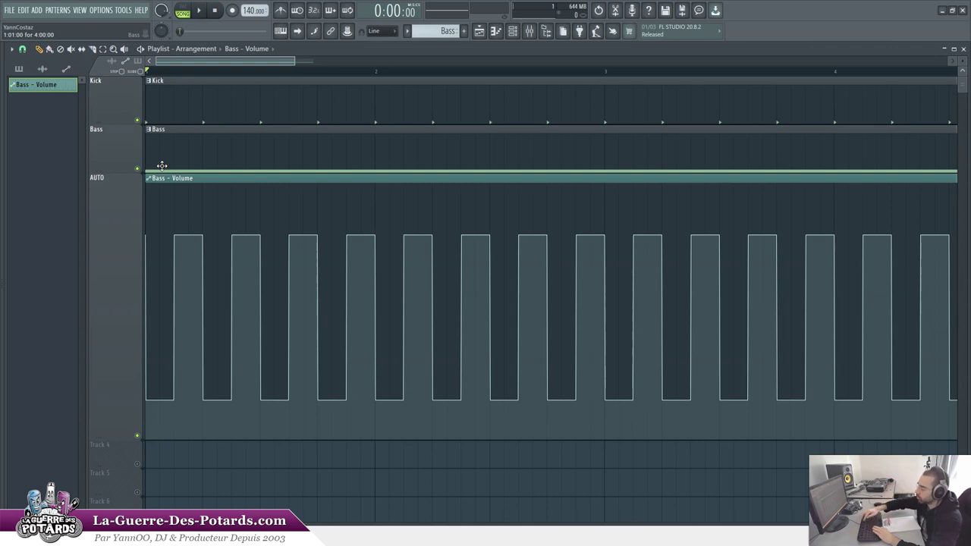
key(F9)
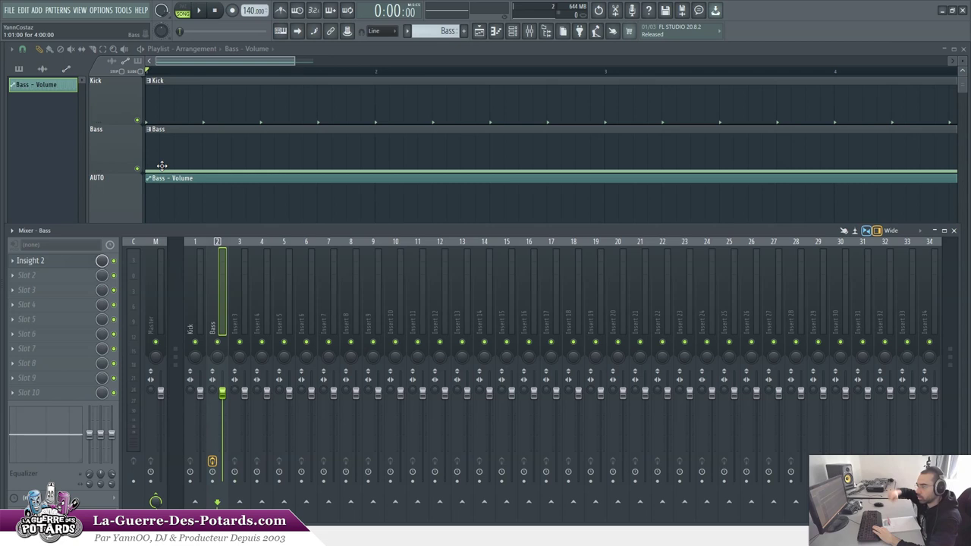
key(space)
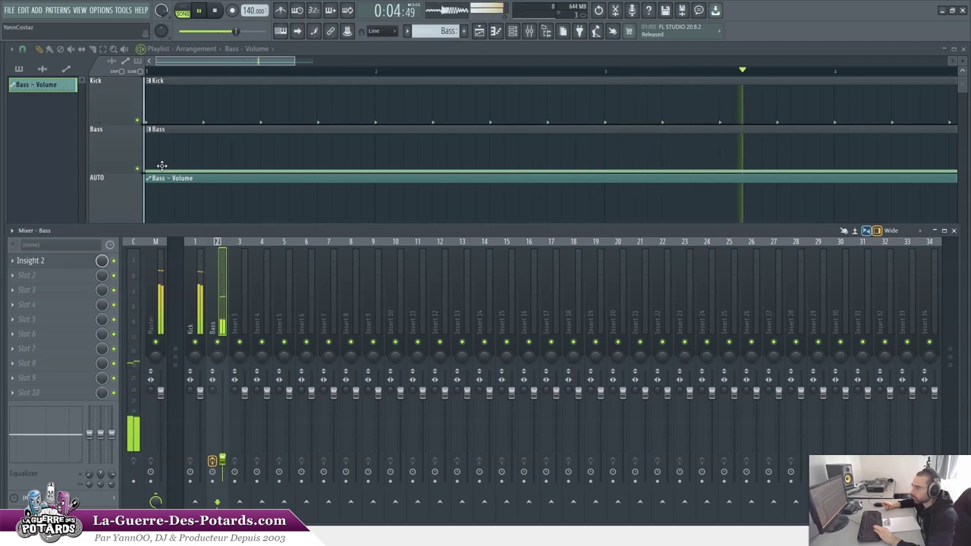
key(space)
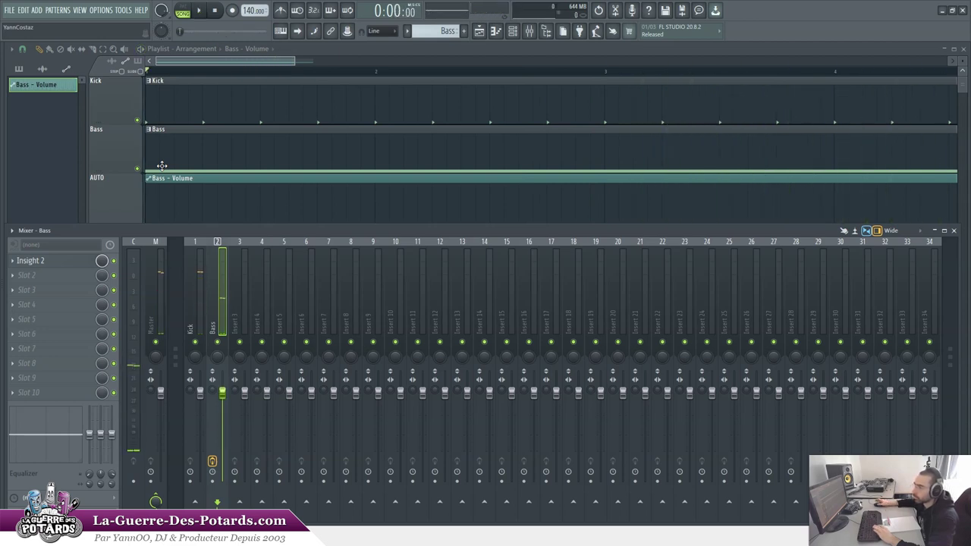
key(F9)
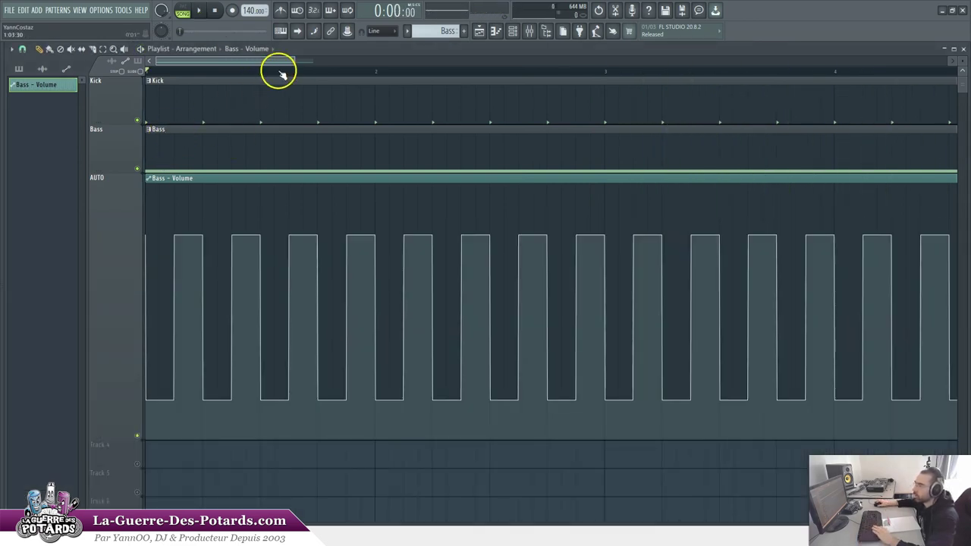
- Shorten the Kick clip by one beat so it ends at the last beat of bar 4
scroll(279, 72, down, 3)
scroll(279, 72, up, 2)
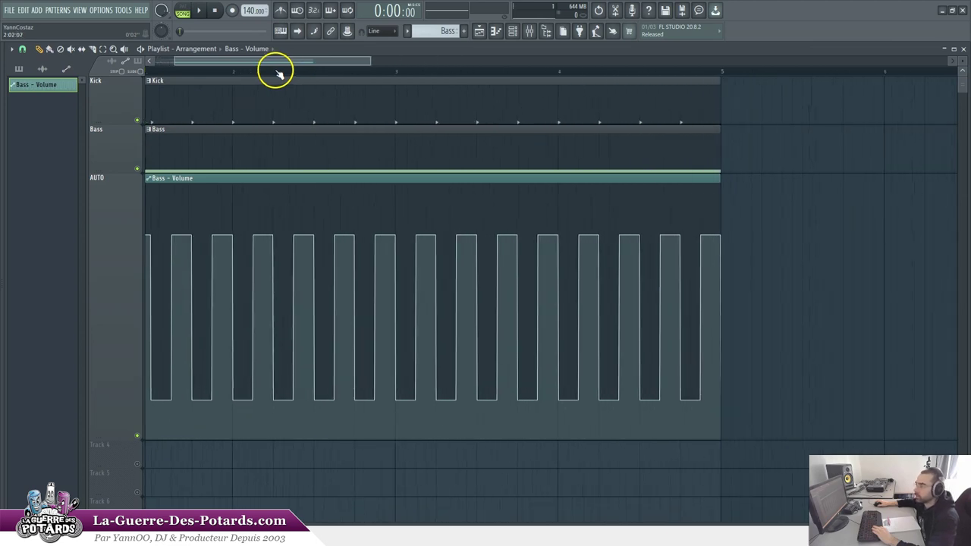
scroll(271, 60, up, 1)
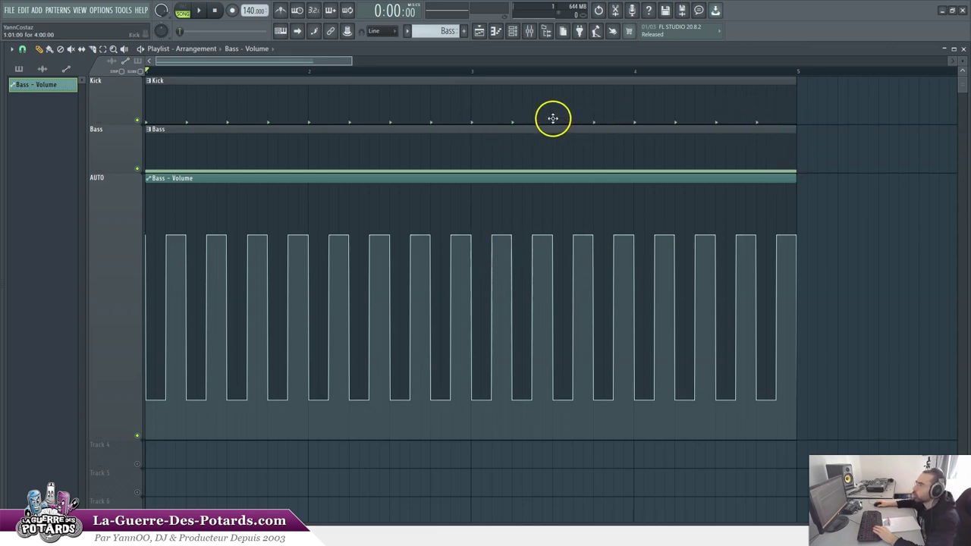
drag(793, 92, 754, 98)
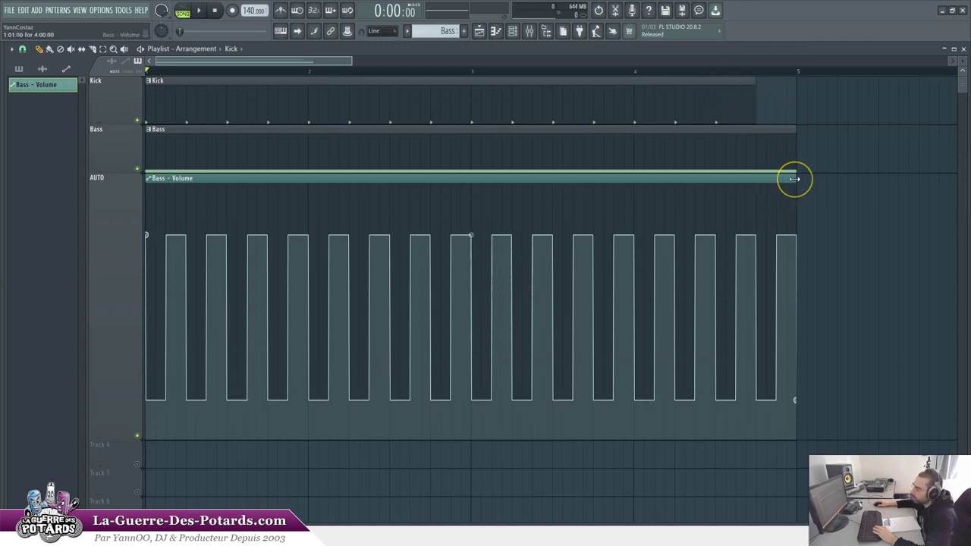
mouse_move(794, 178)
mouse_down()
mouse_move(772, 177)
mouse_move(794, 178)
mouse_up()
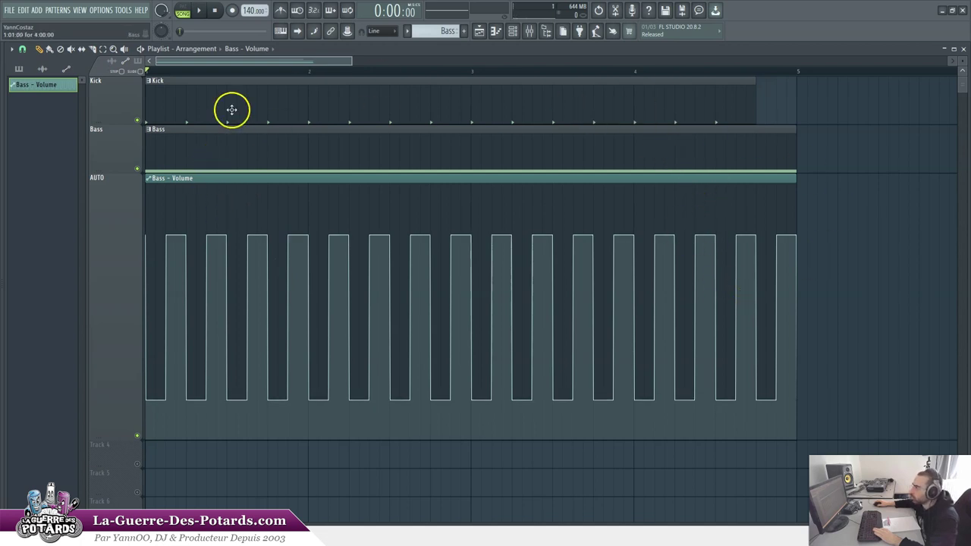
- Compare the playlist focus modes for audio, automation and pattern clips, and view the channel rack
click(110, 62)
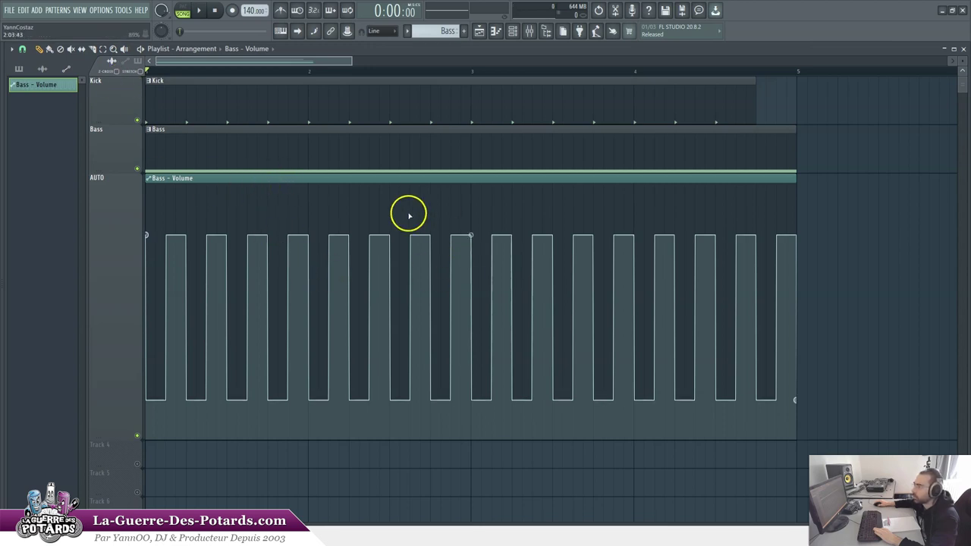
click(124, 62)
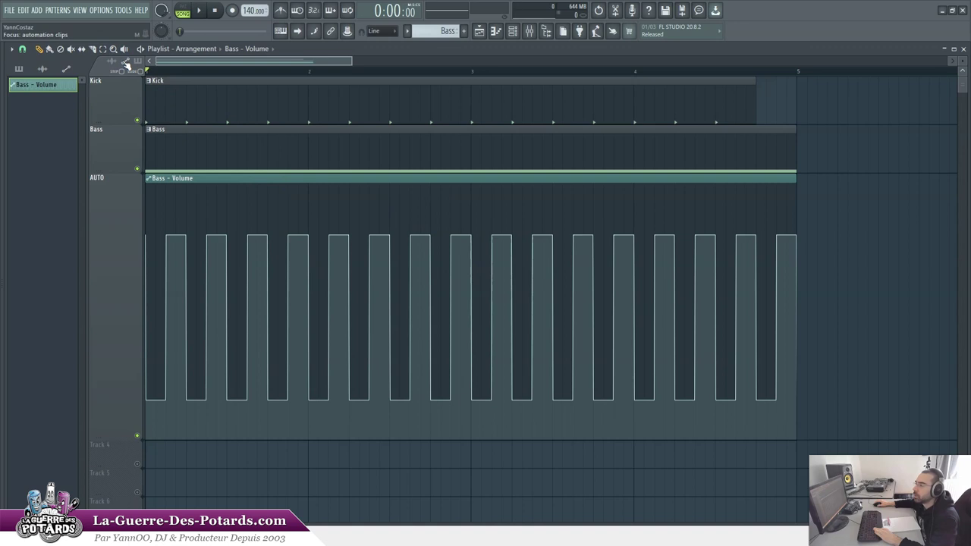
click(137, 62)
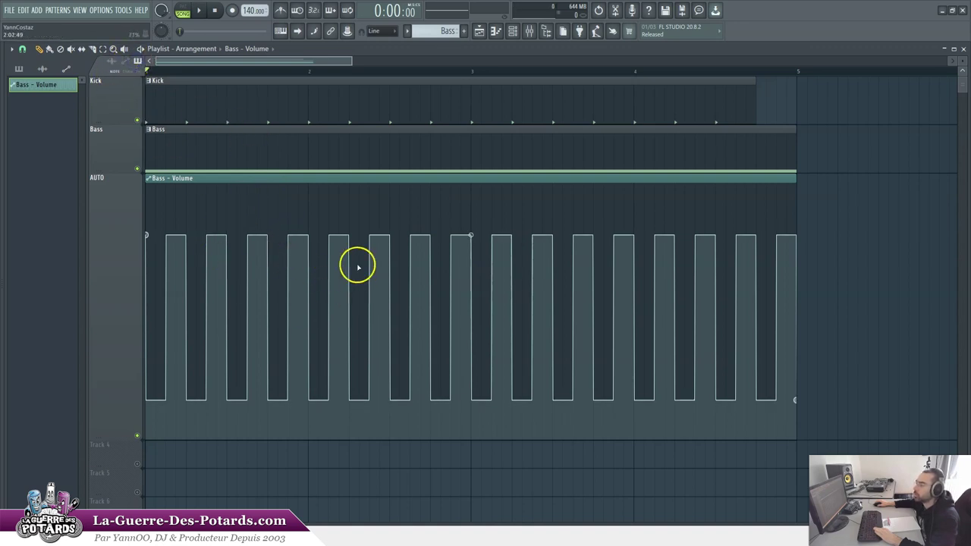
key(F6)
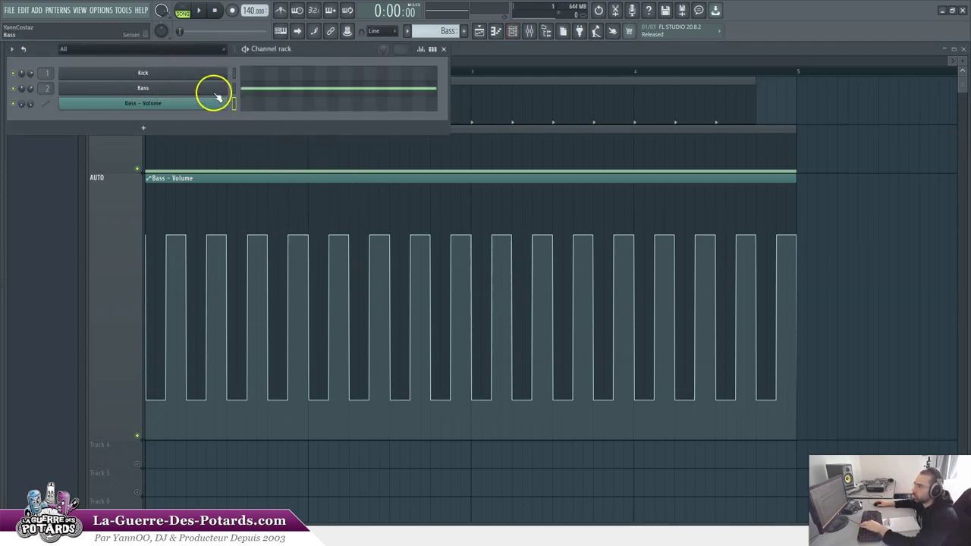
key(F6)
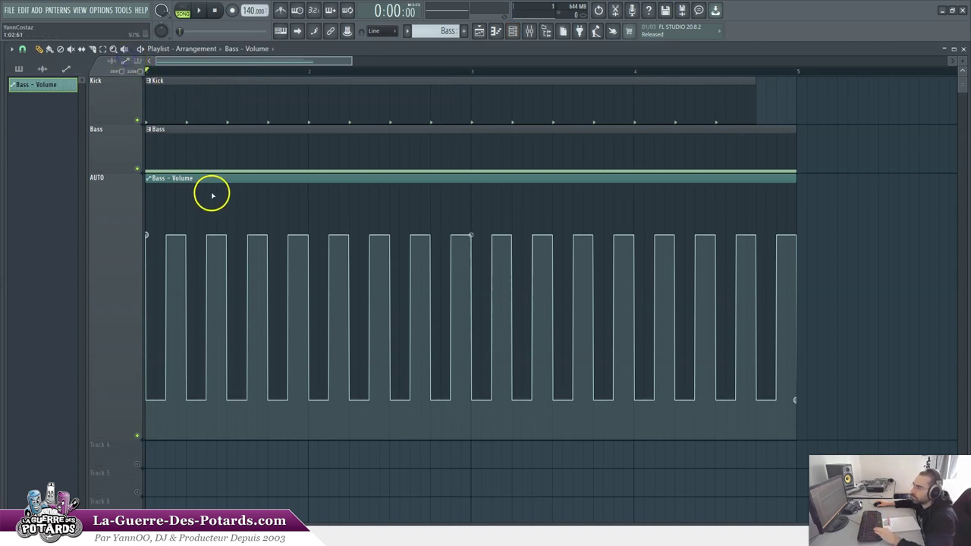
- Try drawing a freehand curve from bar 2 to bar 4 of the Bass volume automation with step editing, and undo it
click(122, 73)
click(116, 83)
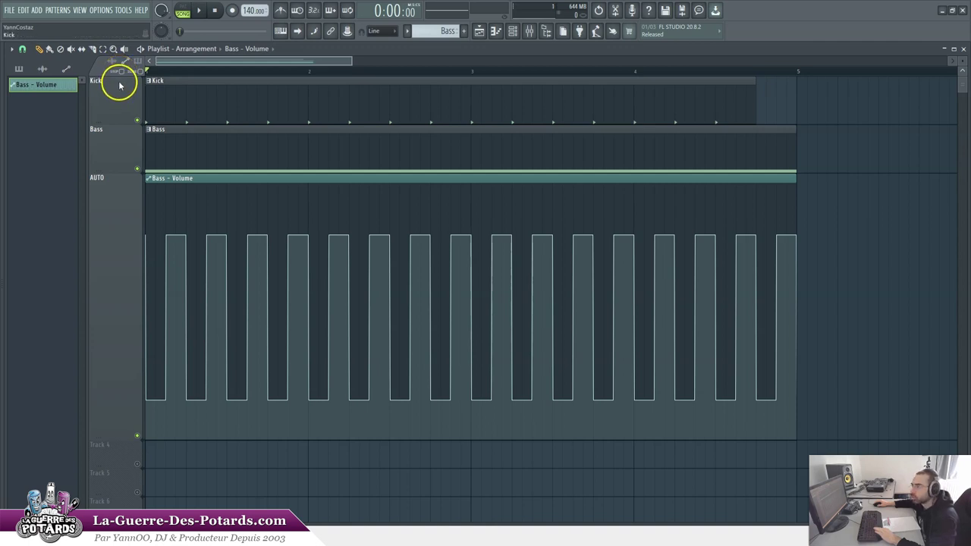
click(122, 72)
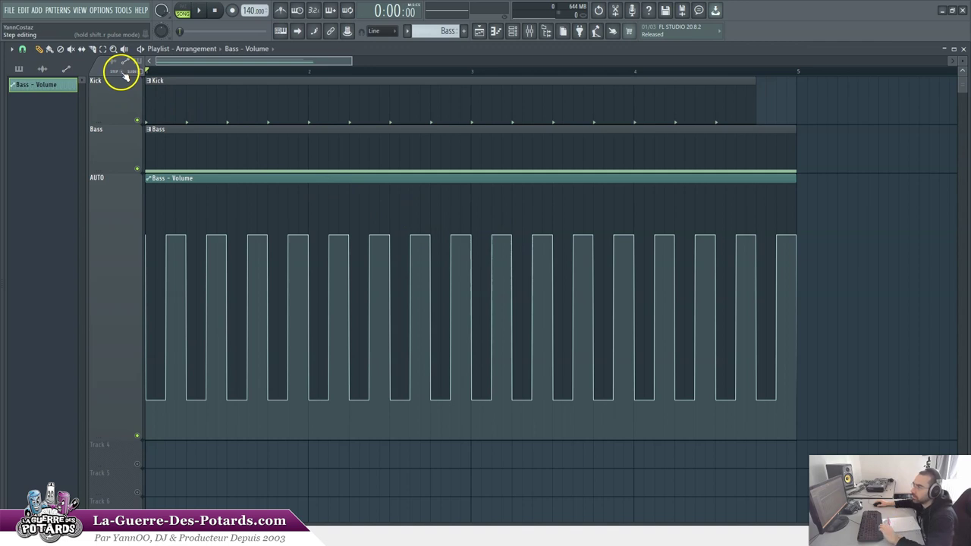
mouse_move(360, 226)
mouse_down()
mouse_move(402, 217)
mouse_move(671, 243)
mouse_move(717, 249)
mouse_move(726, 279)
mouse_up()
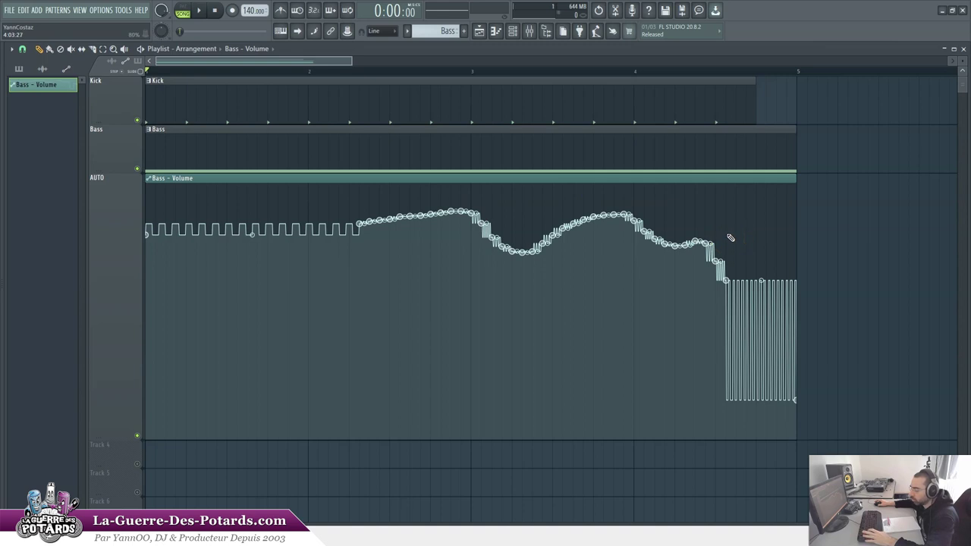
key(ctrl+z)
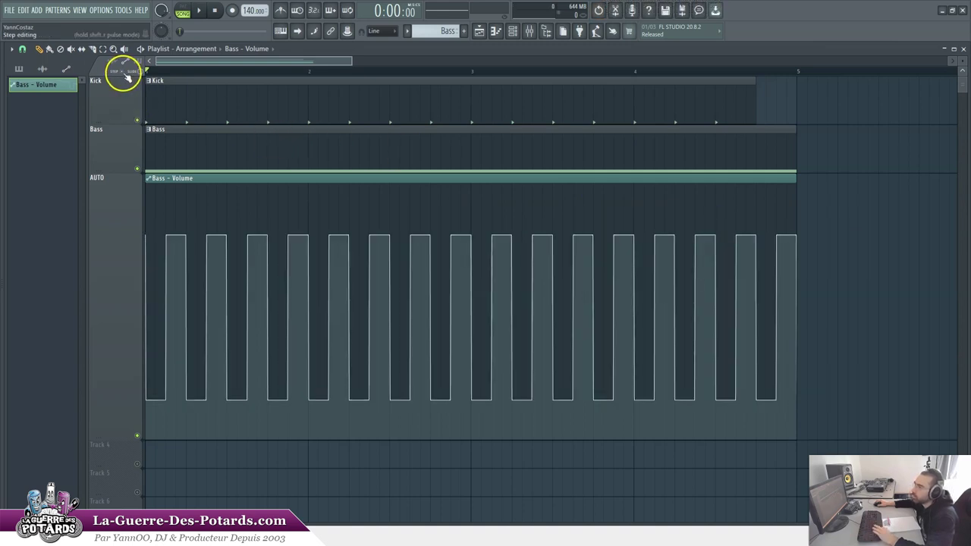
click(120, 74)
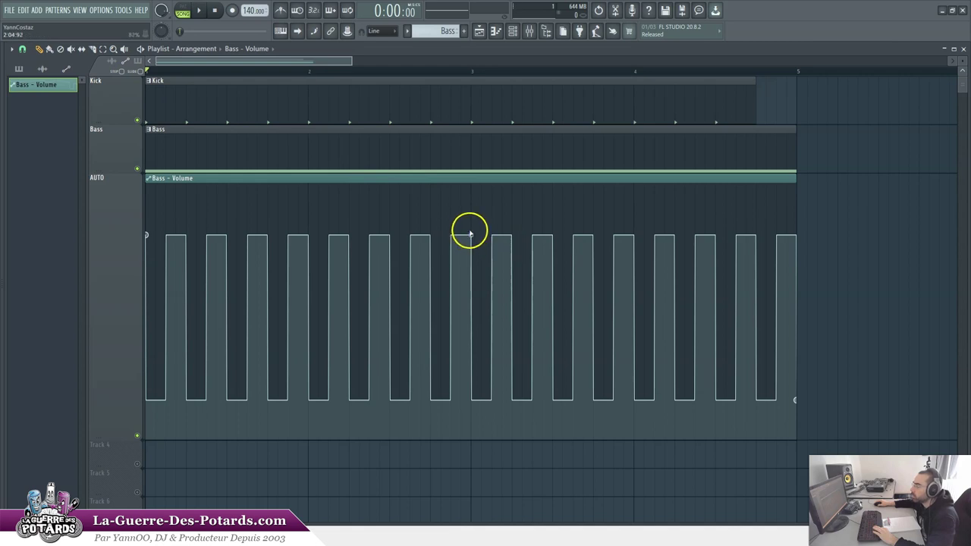
- Adjust the tension point to speed up the Bass volume pulses and raise the last automation point to about 41%
drag(470, 232, 451, 253)
drag(795, 400, 794, 335)
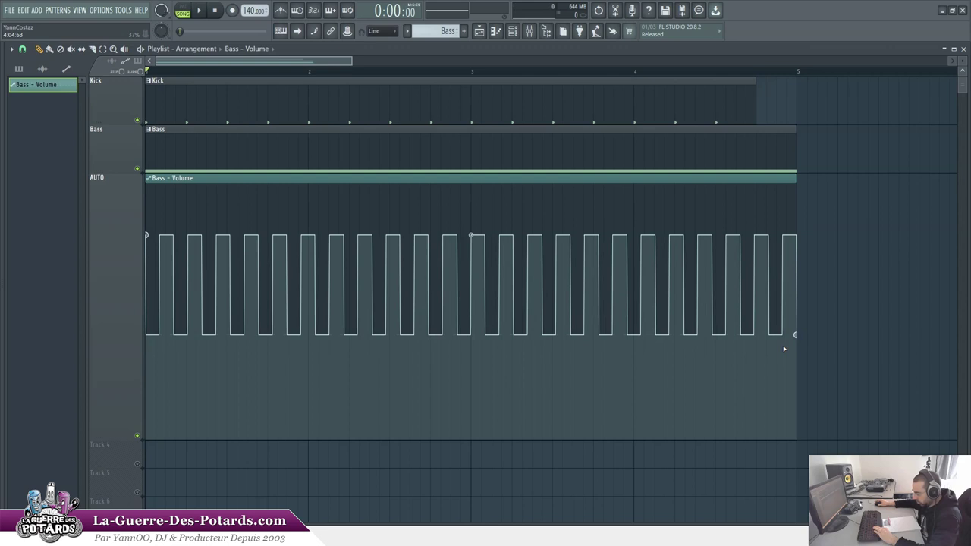
click(795, 336)
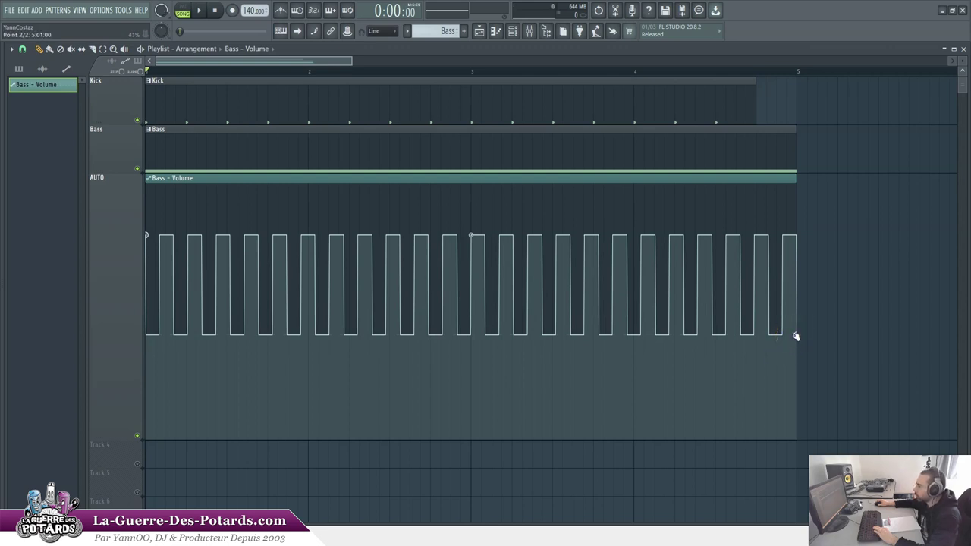
- Lower the first point of the Bass volume automation and readjust the last point's height at the start of bar 5
drag(795, 336, 794, 373)
mouse_move(149, 238)
mouse_down()
mouse_move(148, 351)
mouse_move(138, 219)
mouse_move(145, 189)
mouse_move(146, 255)
mouse_up()
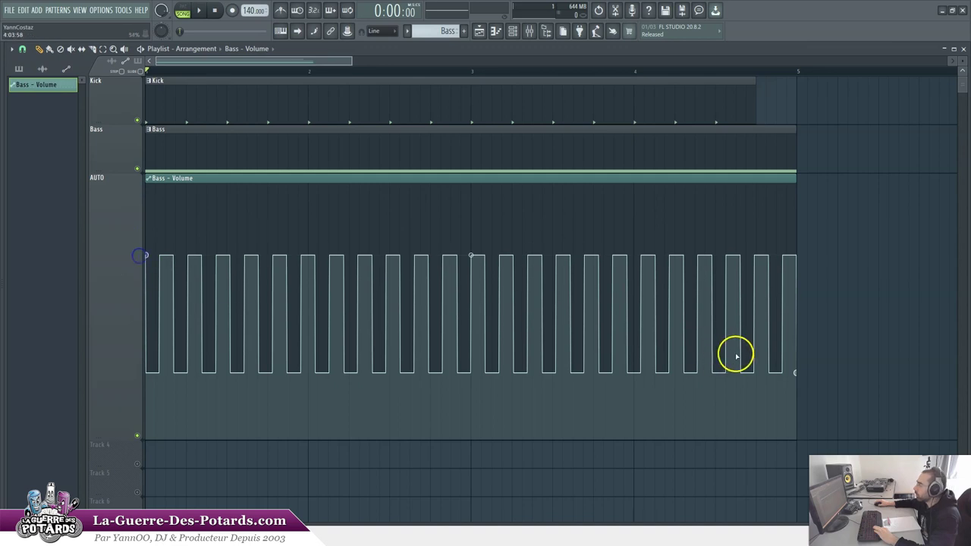
drag(795, 372, 805, 327)
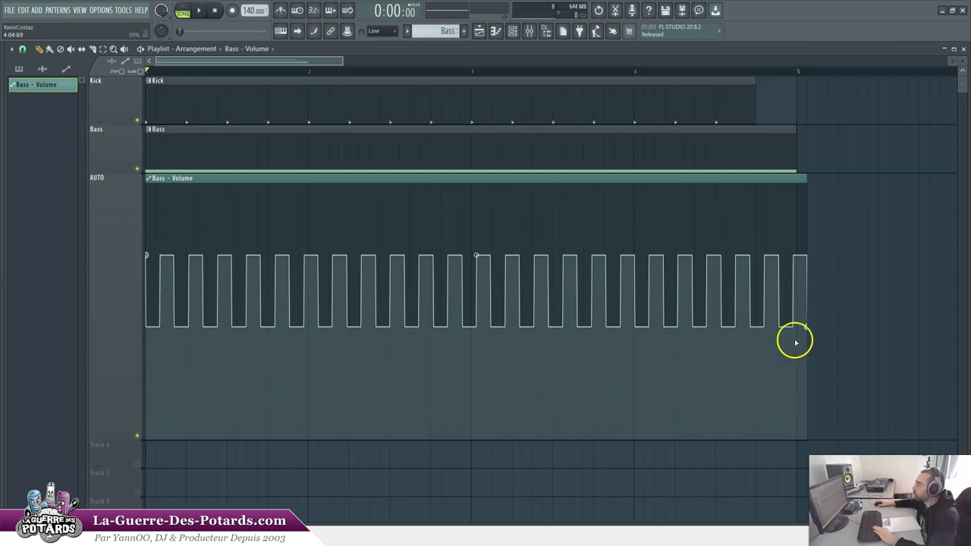
drag(806, 327, 794, 330)
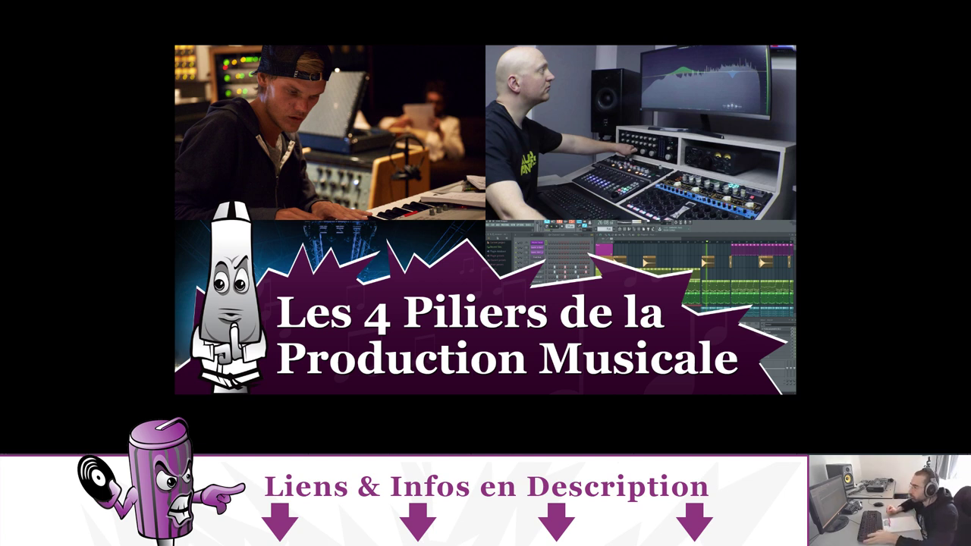
- Switch to the browser page of the free training on the four pillars of music production
key(alt+Tab)
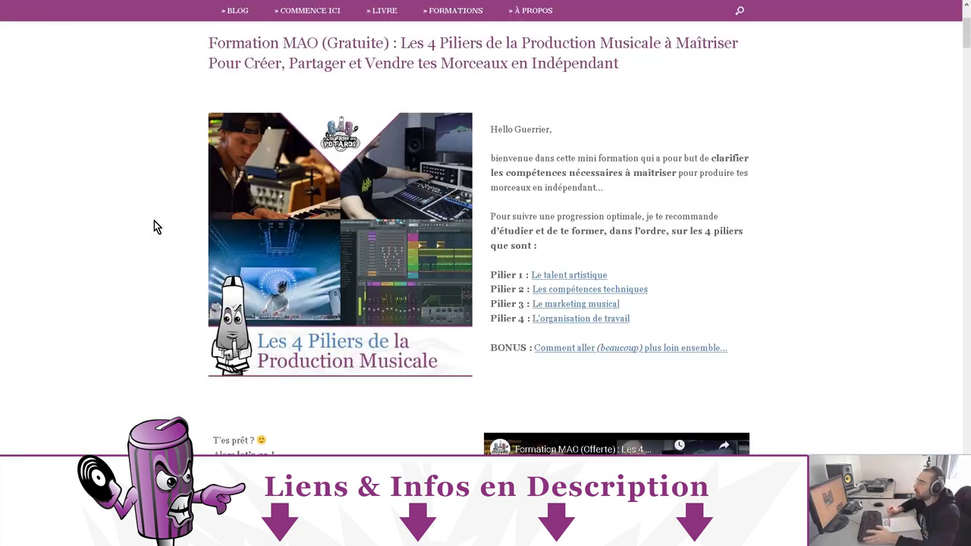